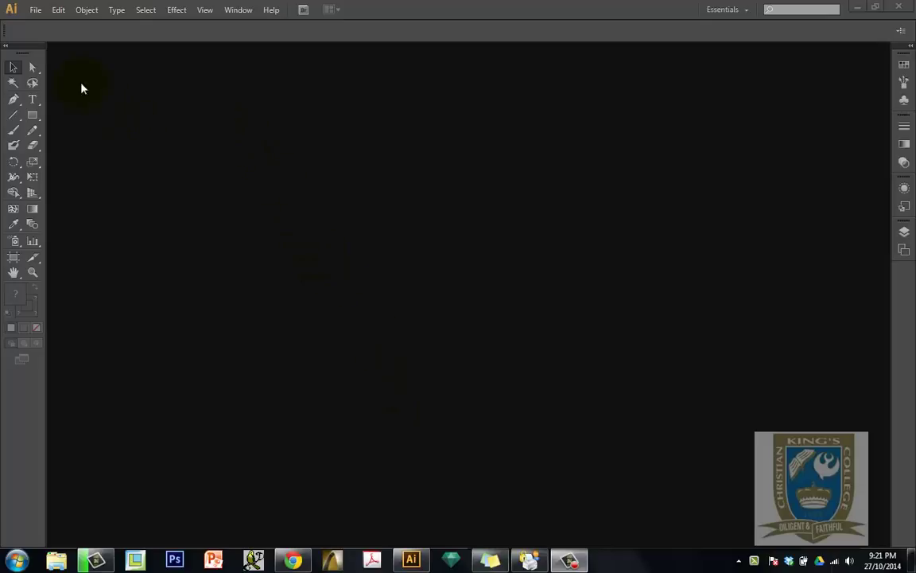
- Create a new blank CMYK document, Untitled-3, with a 300 × 100 mm artboard
click(37, 11)
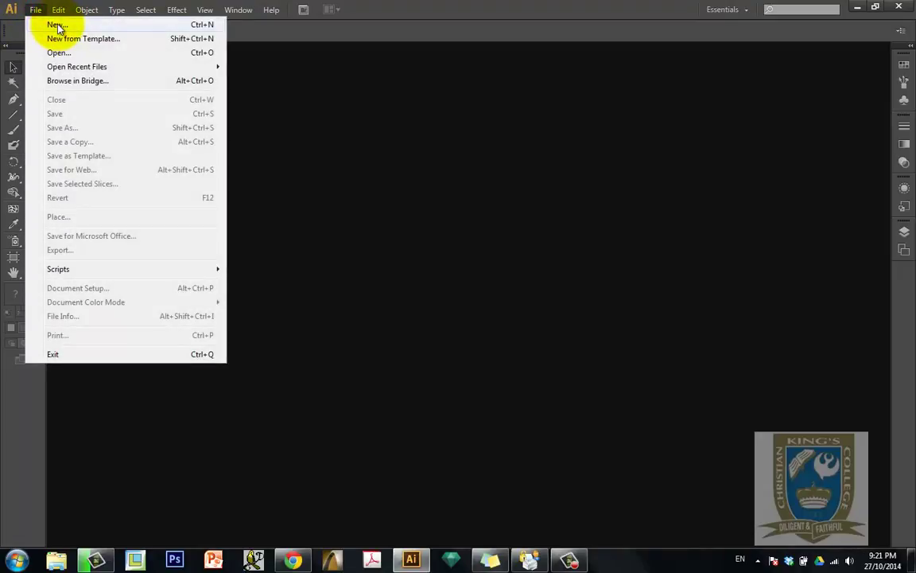
click(58, 25)
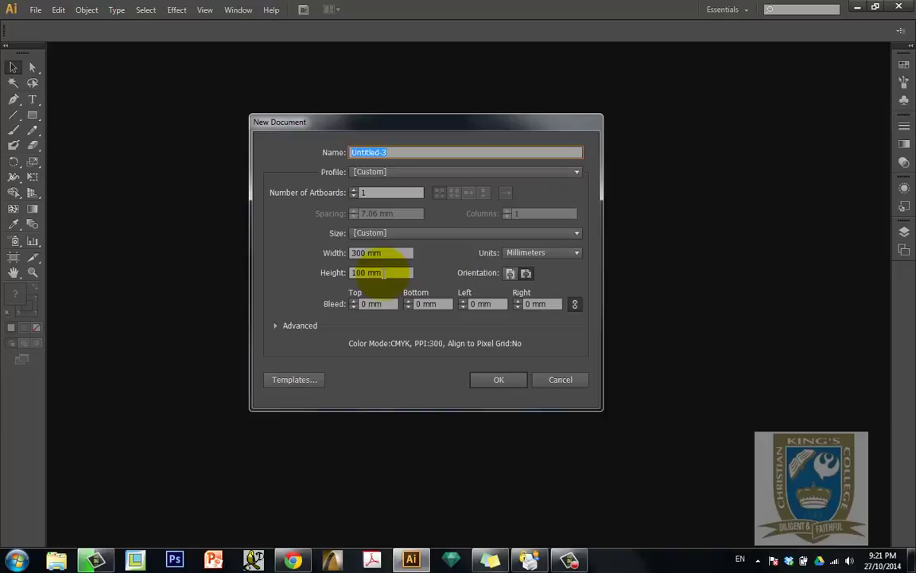
click(497, 381)
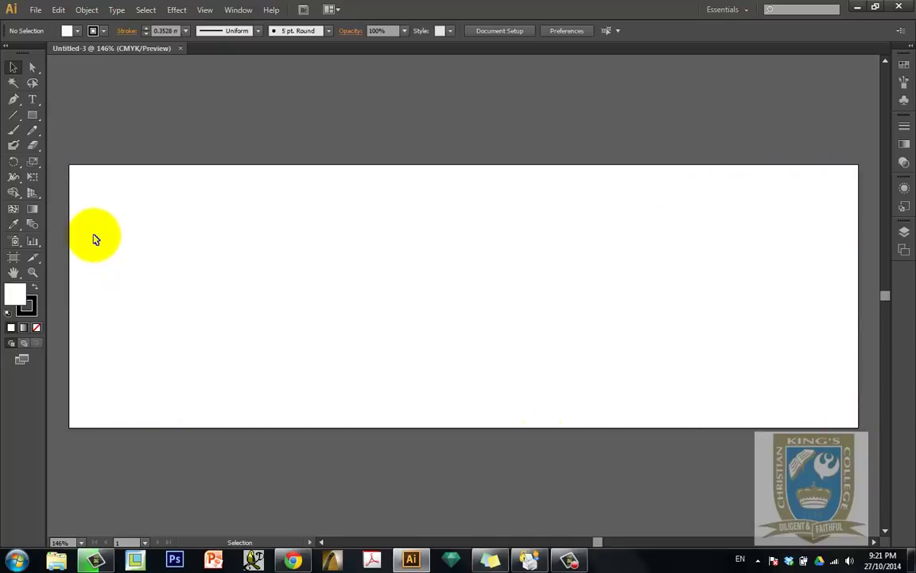
- Open shot.jpg as its own document and select the shotgun image
click(36, 11)
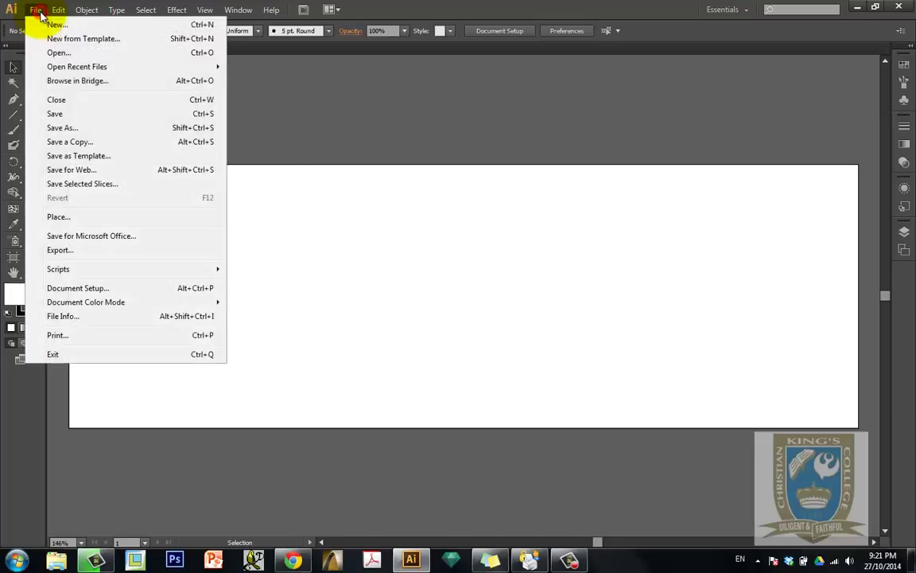
click(58, 51)
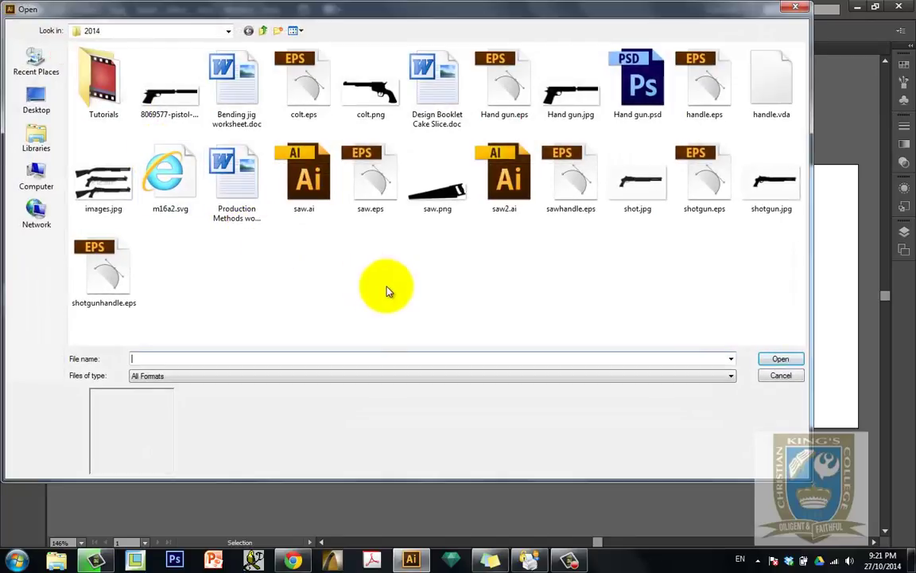
double_click(636, 195)
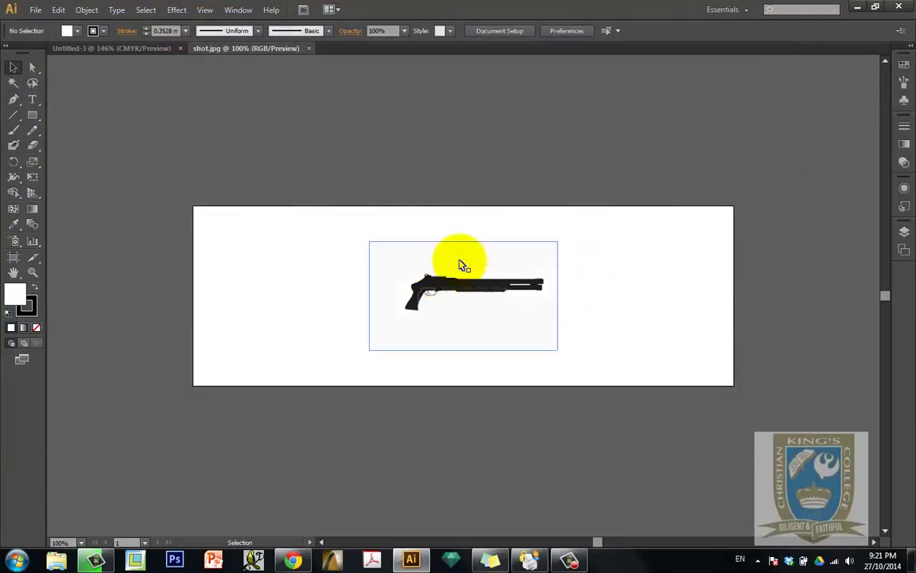
click(461, 262)
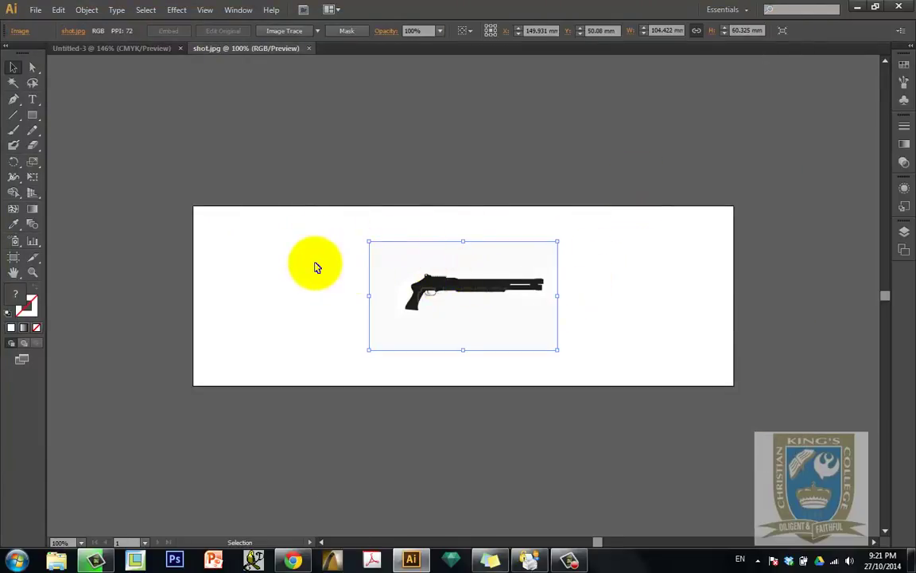
- Move the gun image toward the artboard's top-left and enlarge it taller and wider
click(394, 262)
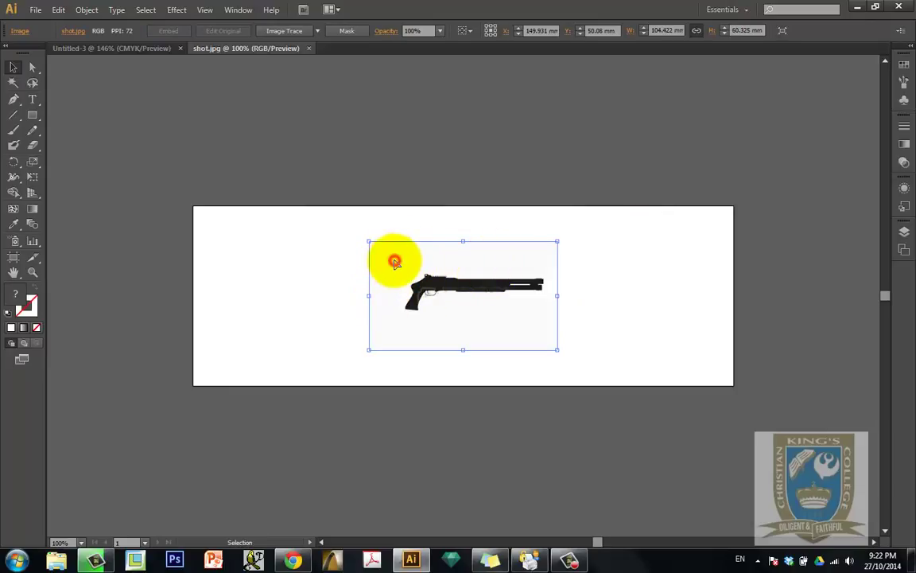
click(32, 69)
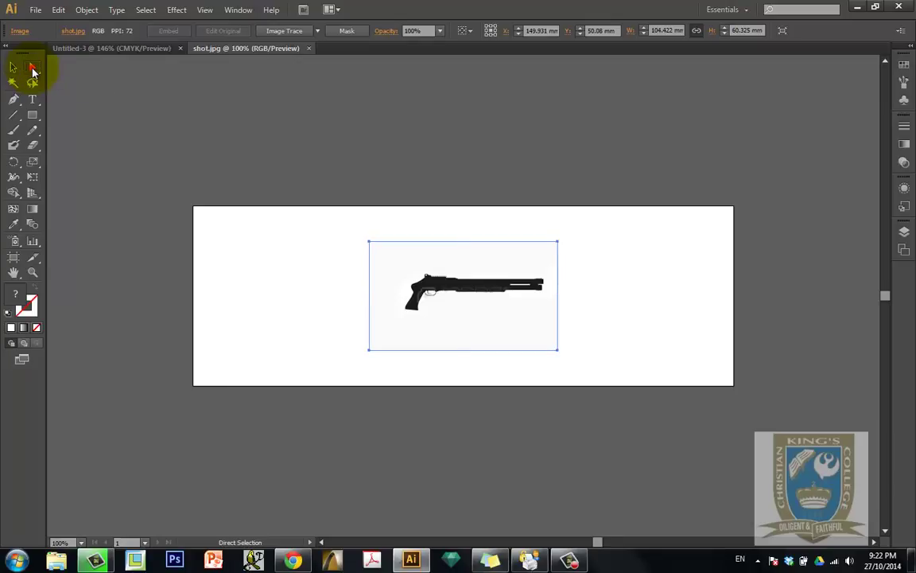
click(433, 267)
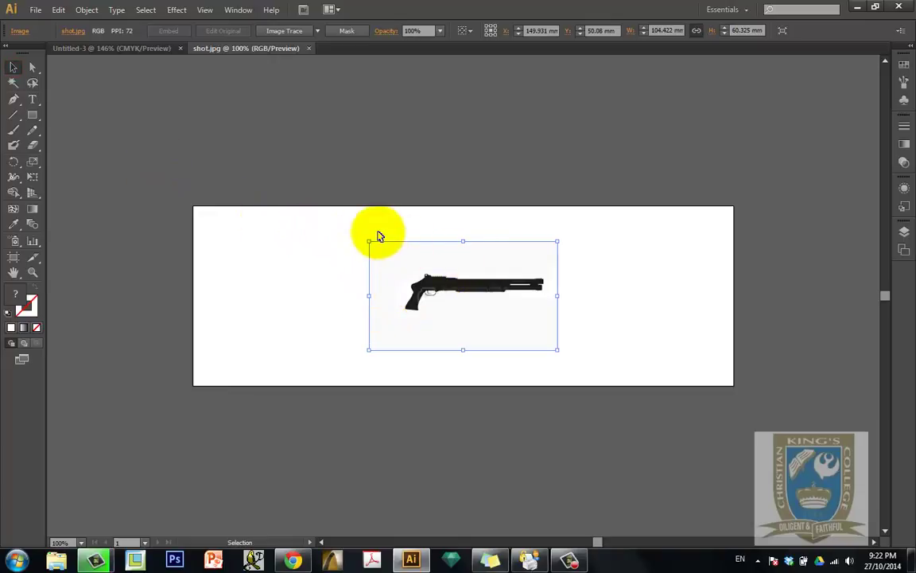
click(388, 256)
drag(387, 257, 210, 222)
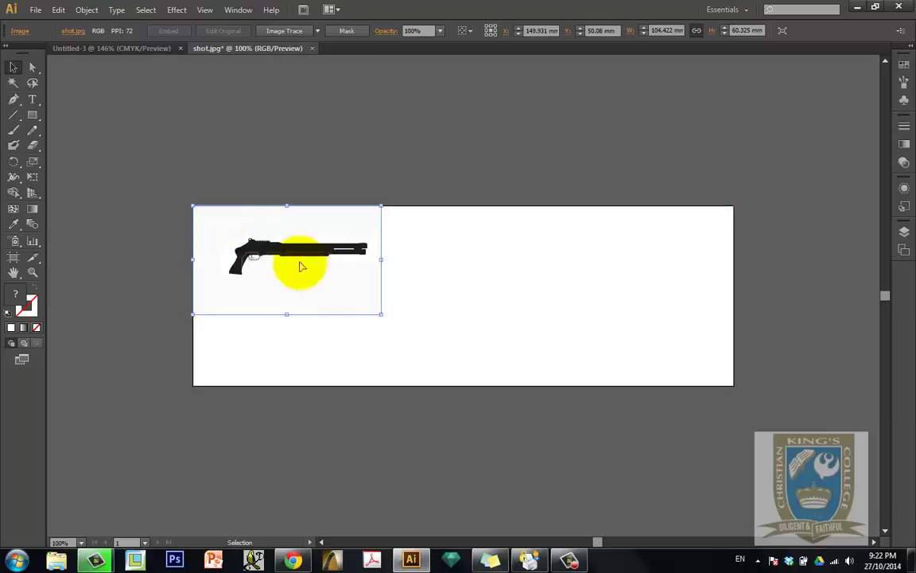
drag(379, 313, 616, 384)
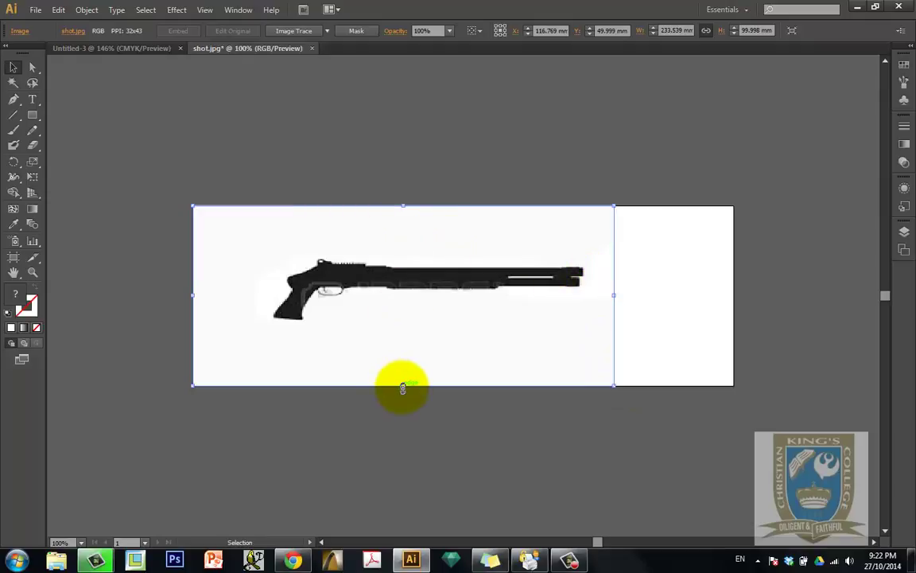
drag(403, 387, 413, 472)
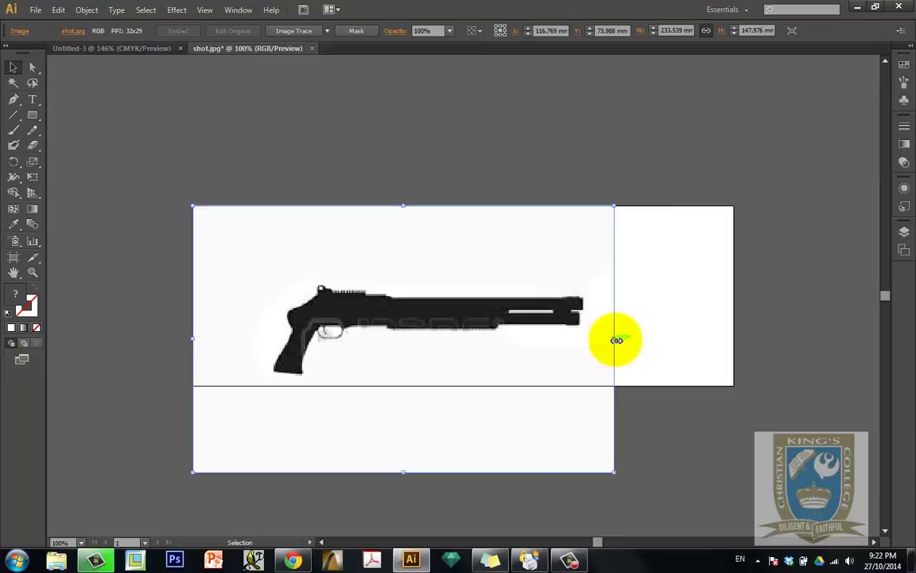
drag(616, 340, 850, 337)
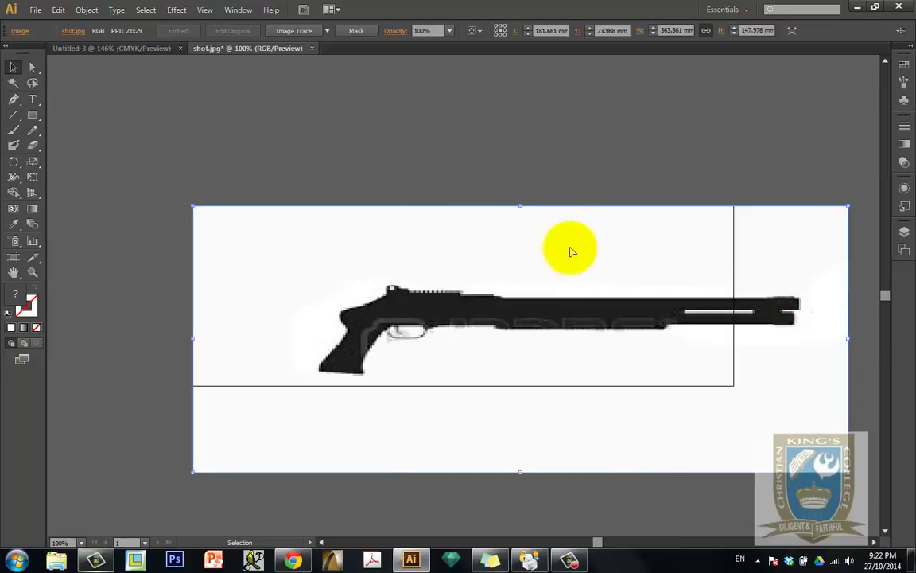
- Reposition the gun and stretch its edges until it measures 378.247 × 218.722 mm
drag(413, 261, 359, 248)
drag(532, 265, 497, 251)
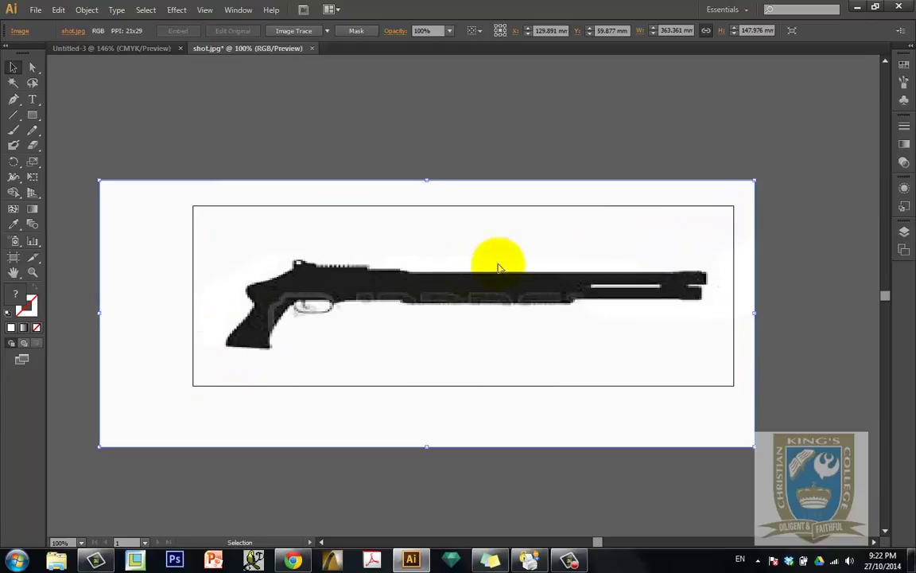
drag(498, 261, 484, 252)
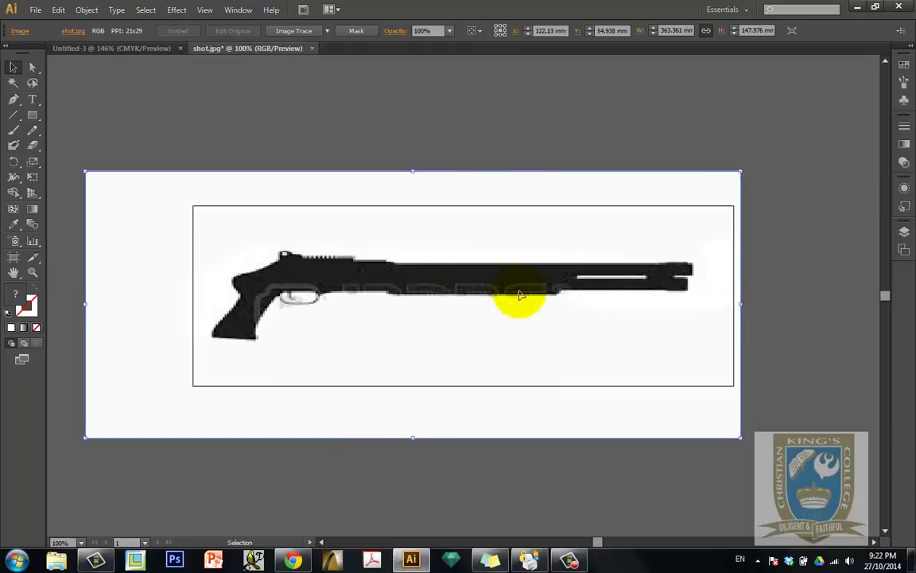
drag(413, 172, 414, 83)
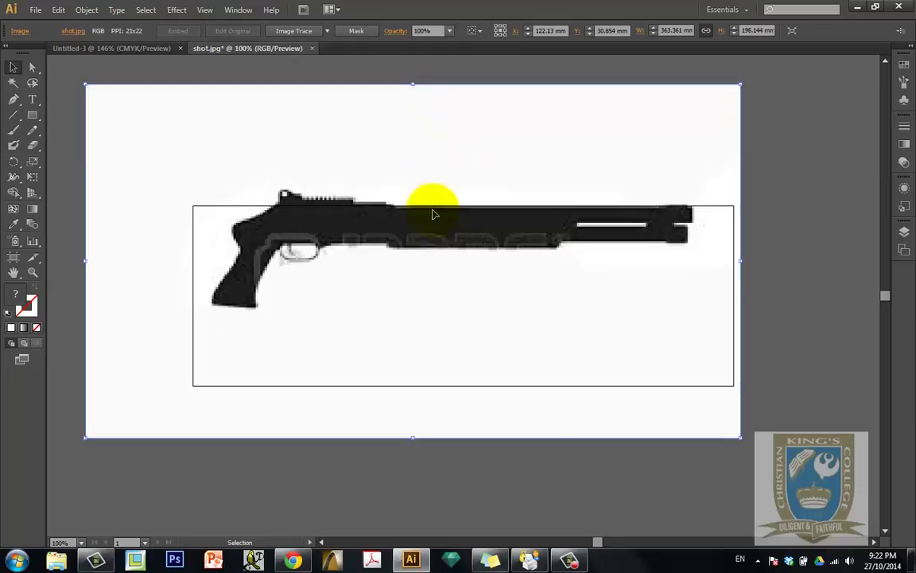
drag(427, 272, 444, 321)
drag(436, 486, 435, 510)
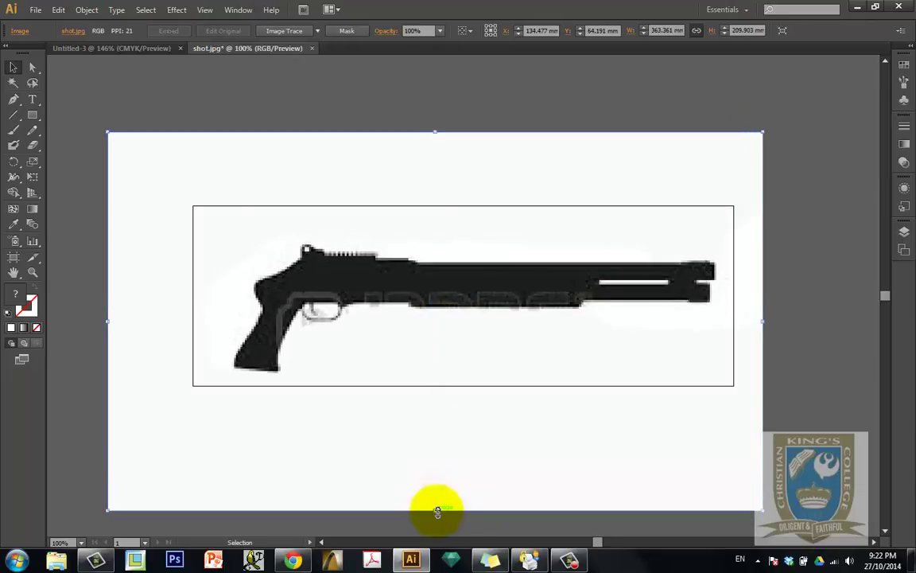
drag(437, 134, 437, 117)
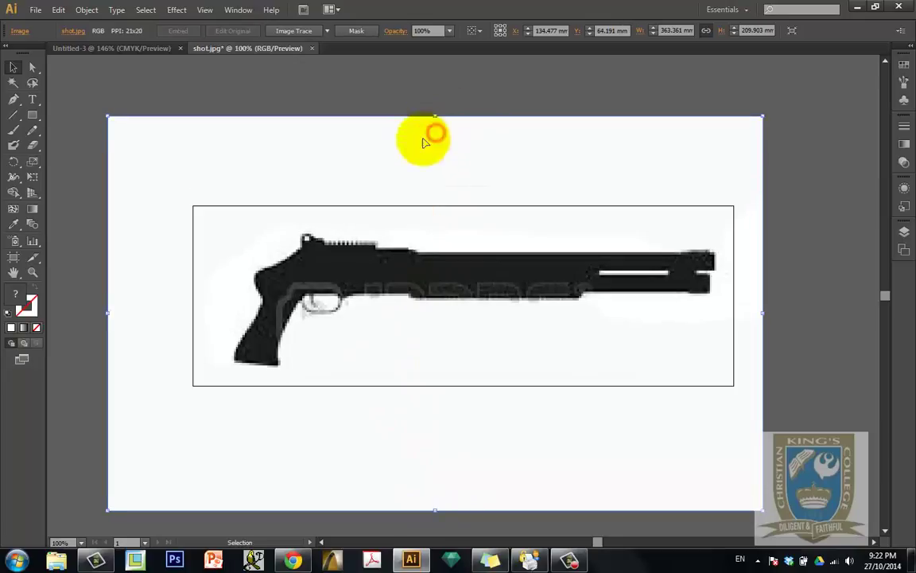
drag(107, 313, 80, 314)
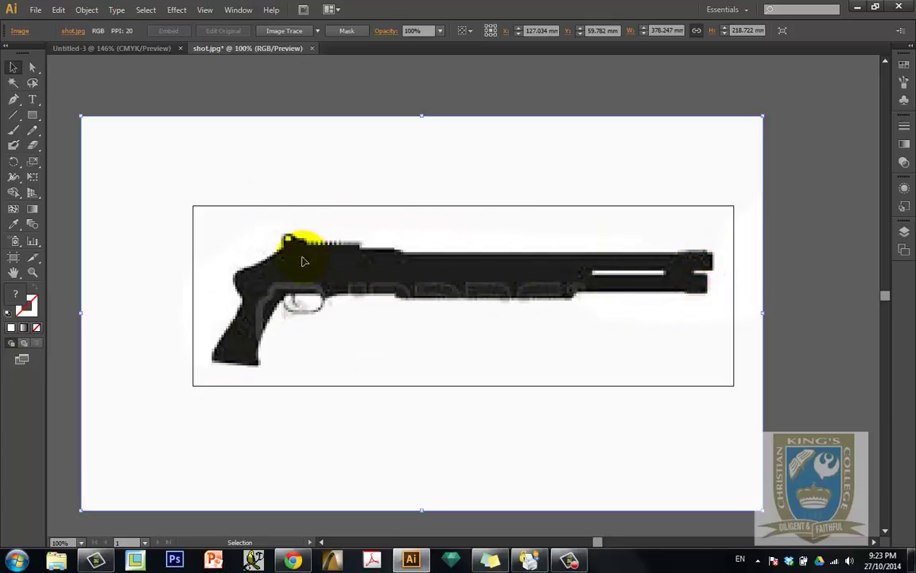
- Image-trace the shotgun photo with the Default preset into a black silhouette
click(87, 11)
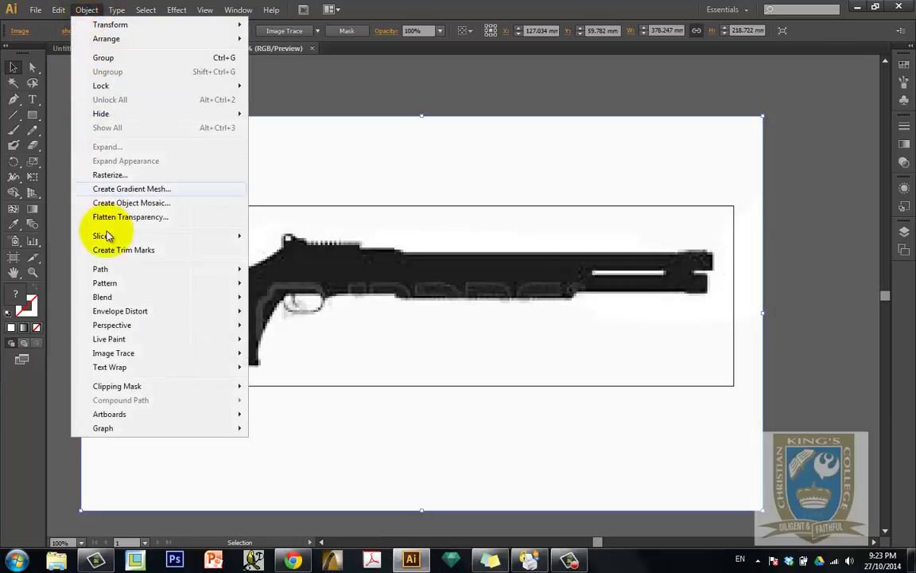
mouse_move(144, 352)
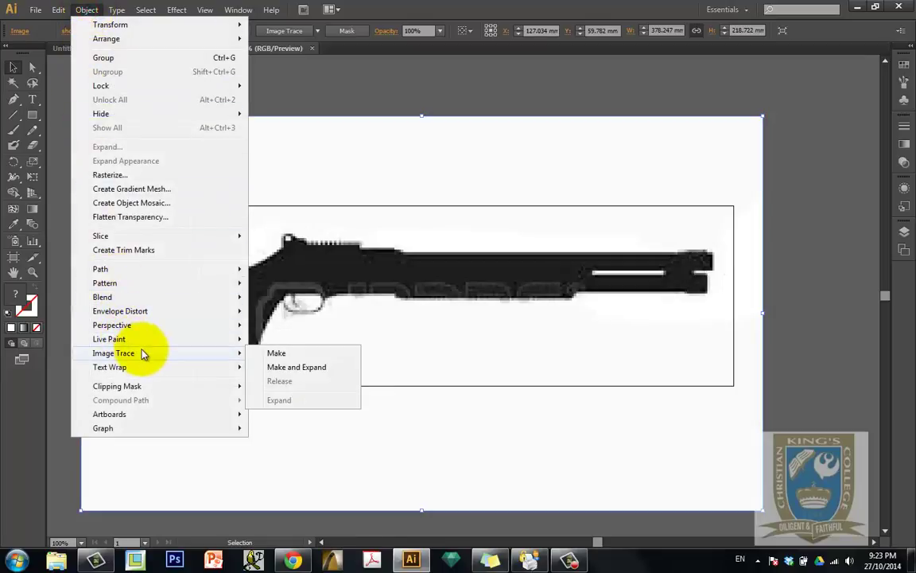
click(278, 353)
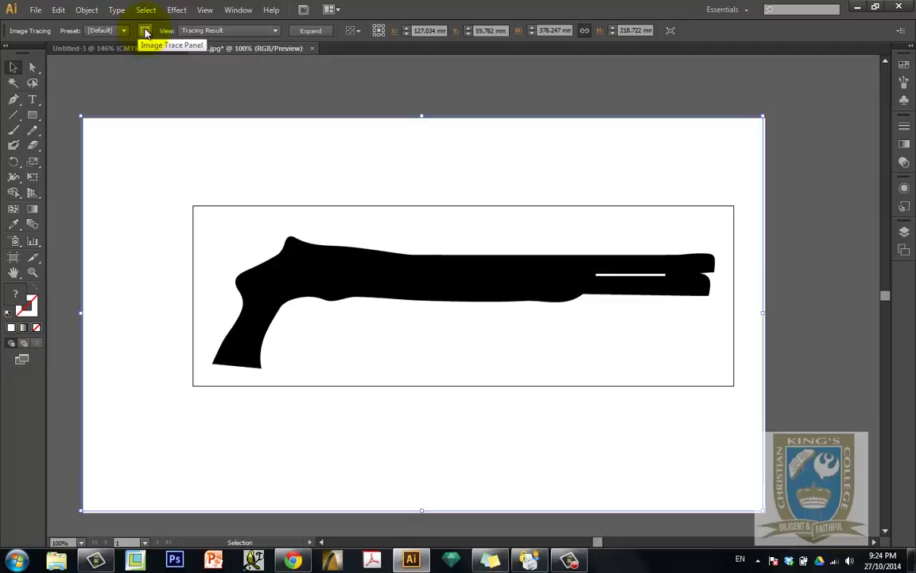
- Show the Image Trace panel's Advanced settings and enable Ignore White
click(146, 32)
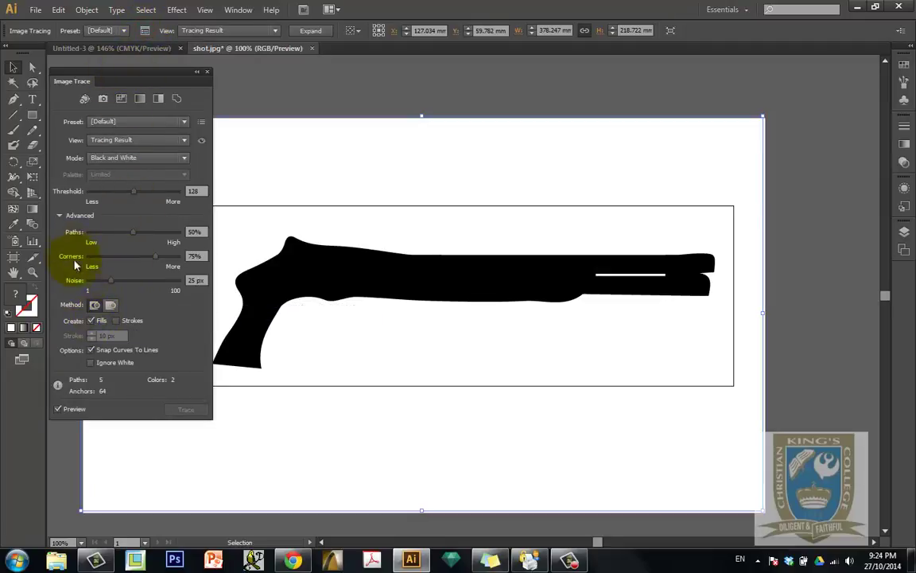
click(60, 216)
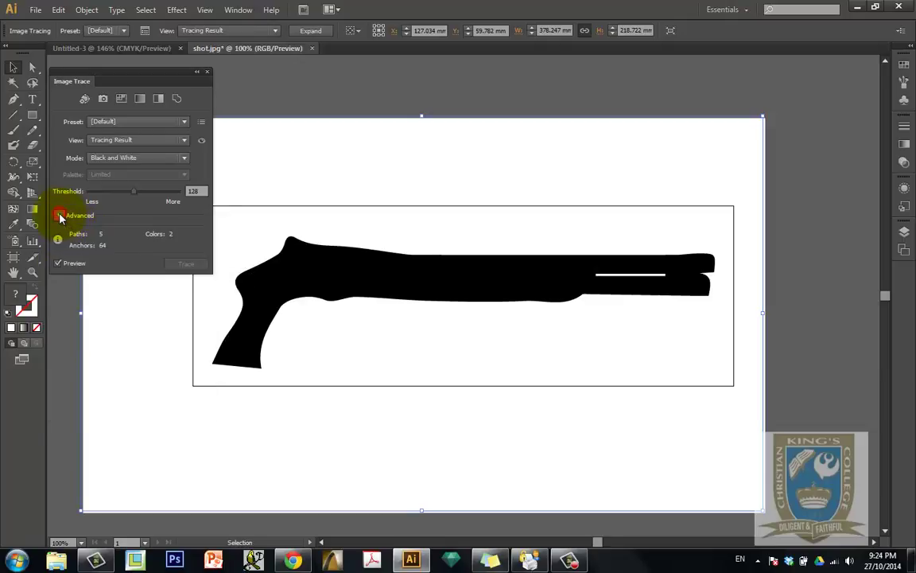
click(60, 215)
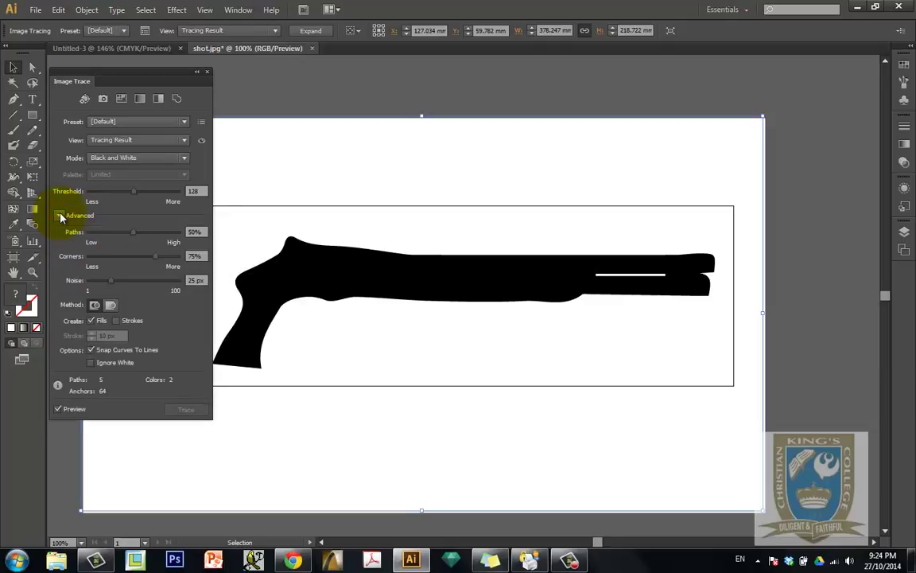
click(92, 363)
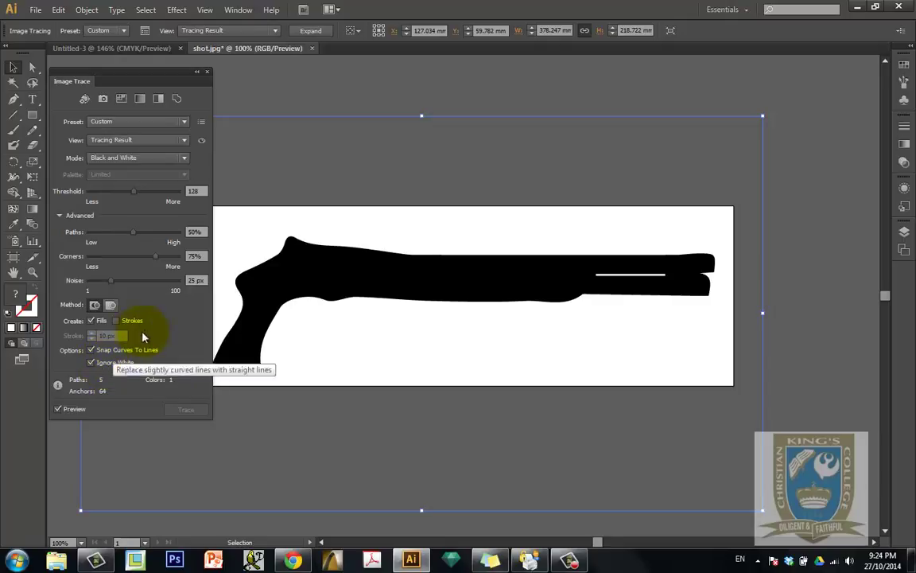
- Set the trace to Threshold 210, Paths 97%, Corners 70% and Noise 32 px
click(133, 193)
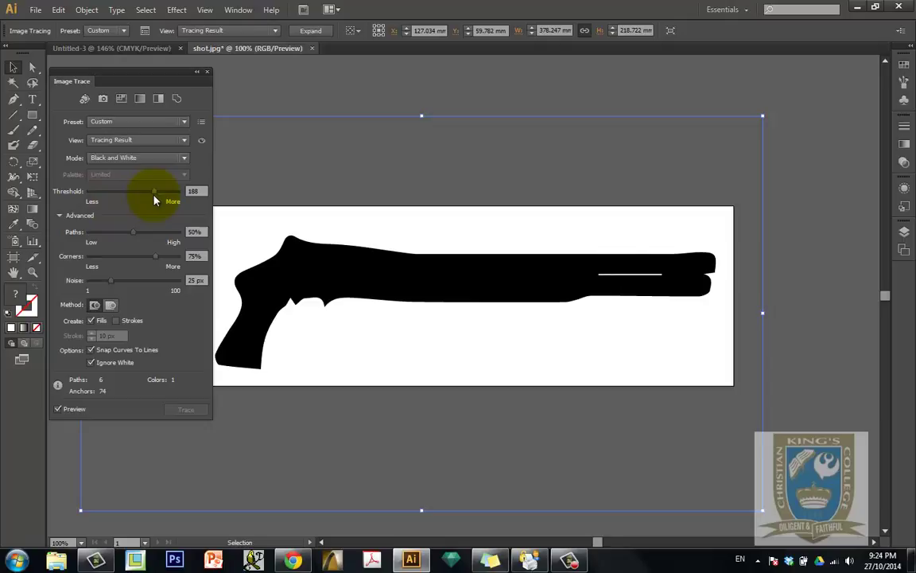
drag(153, 197, 161, 196)
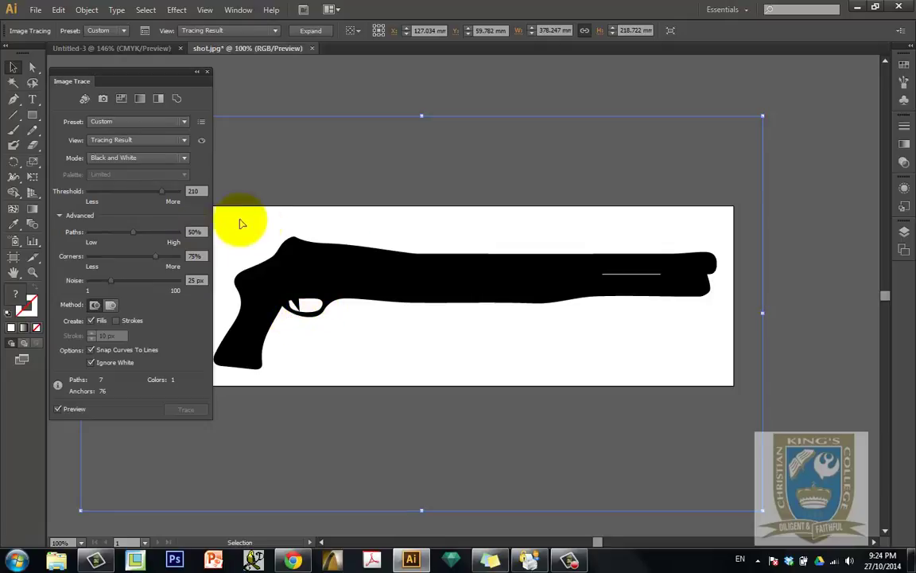
drag(134, 233, 179, 236)
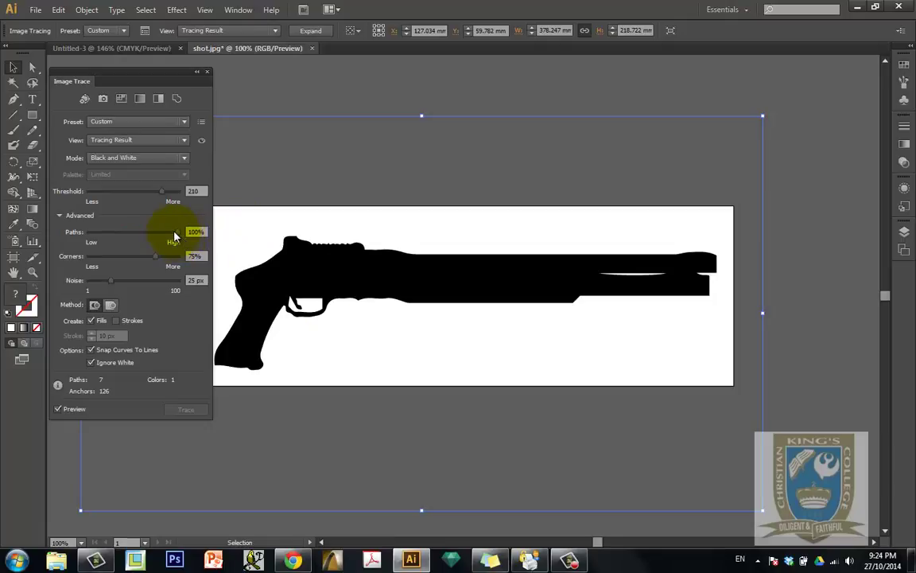
drag(154, 259, 102, 263)
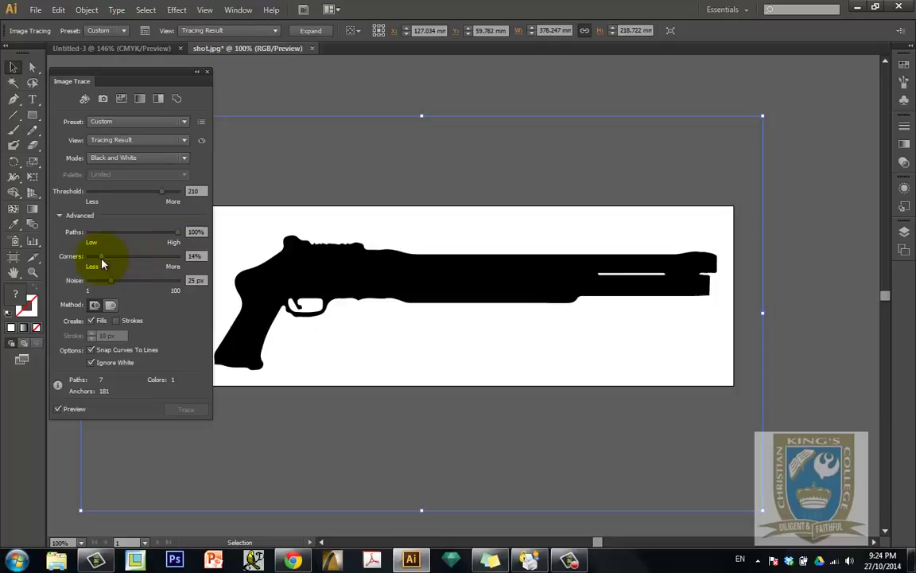
drag(168, 285, 102, 286)
drag(103, 281, 116, 283)
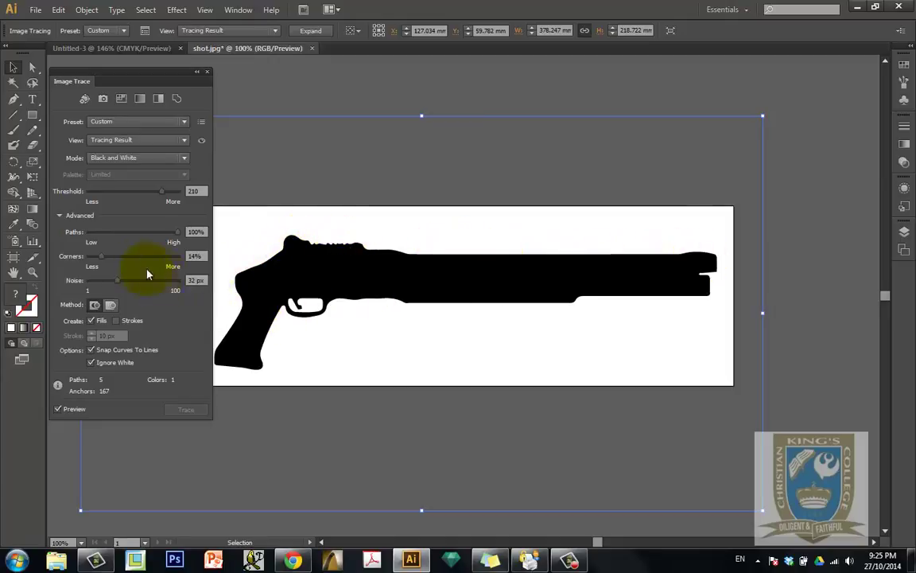
drag(101, 259, 152, 262)
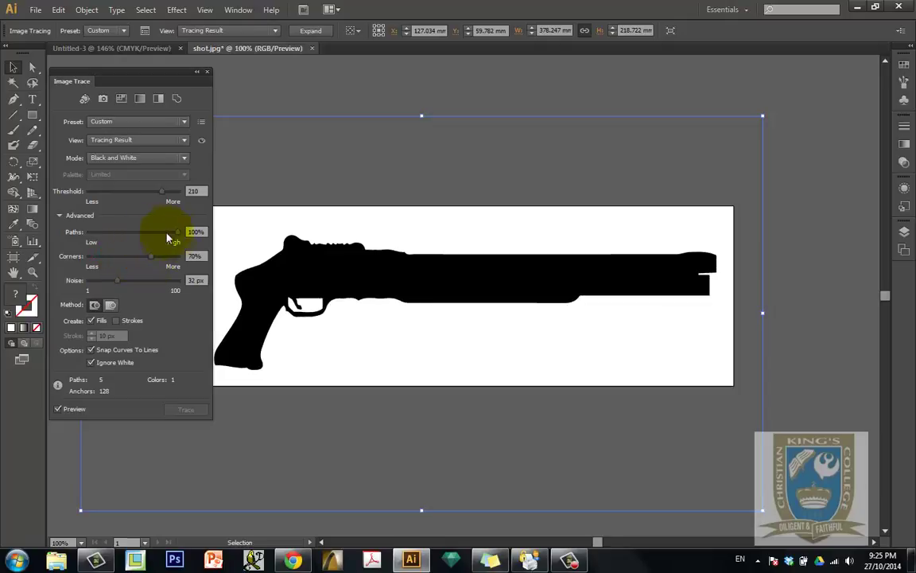
mouse_move(175, 234)
mouse_down()
mouse_move(156, 237)
mouse_move(176, 237)
mouse_up()
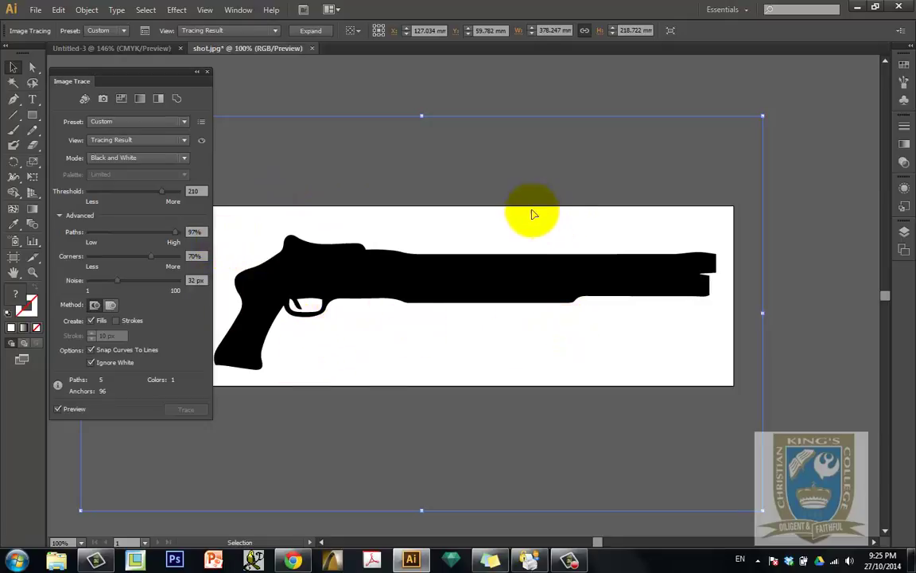
- Expand the gun trace into vector paths, then deselect and reselect the artwork
click(310, 32)
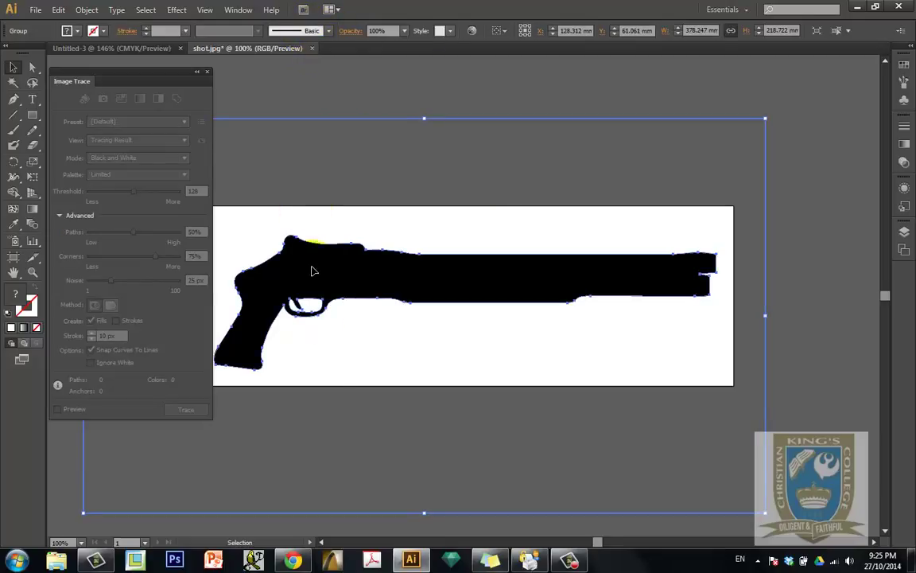
click(256, 388)
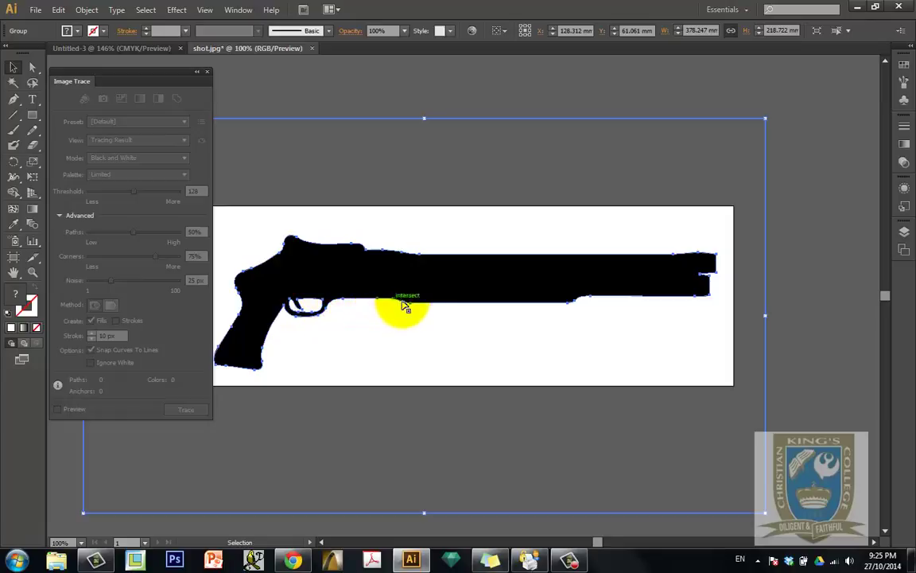
click(446, 320)
drag(473, 335, 503, 349)
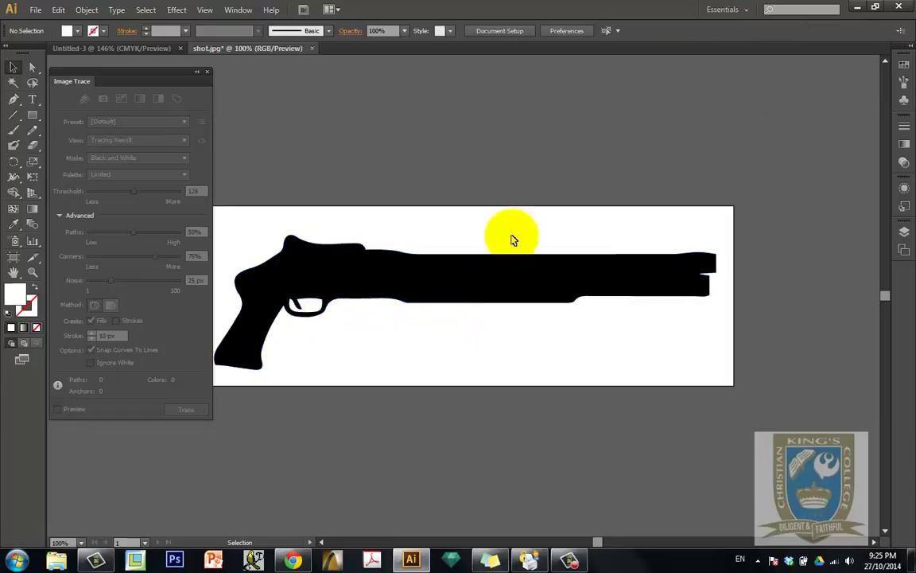
click(531, 262)
click(566, 242)
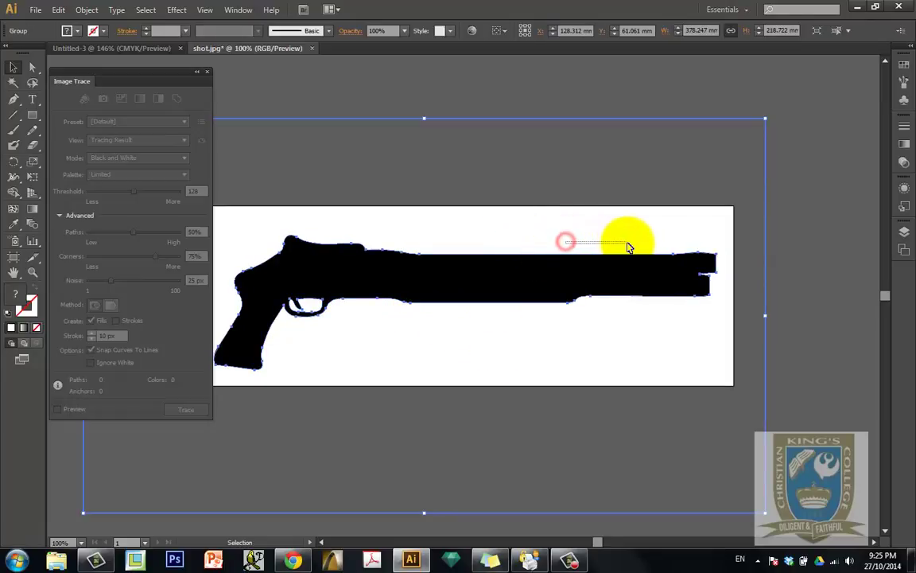
click(609, 264)
mouse_move(588, 277)
mouse_down()
mouse_move(618, 373)
mouse_move(636, 366)
mouse_move(640, 356)
mouse_move(623, 355)
mouse_move(595, 298)
mouse_move(608, 283)
mouse_move(587, 280)
mouse_up()
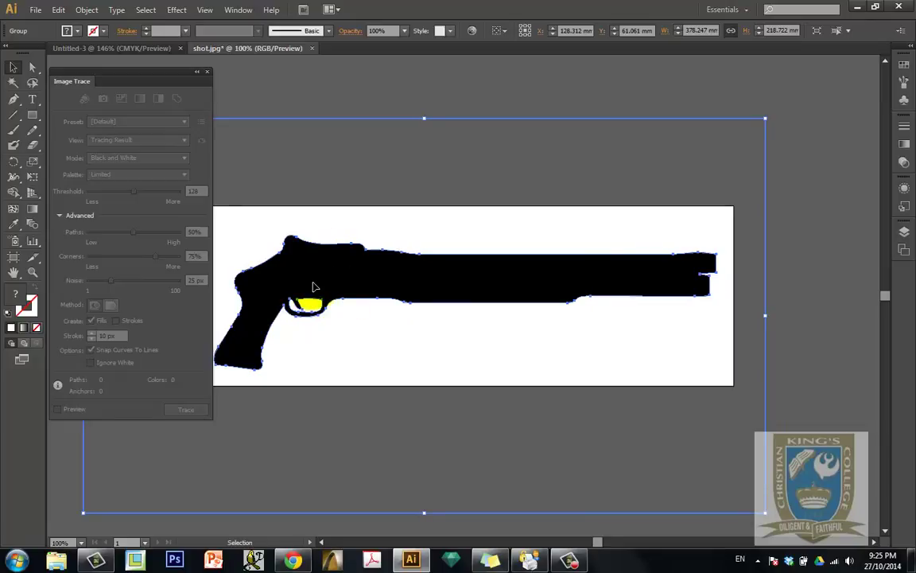
- Save the document as Illustrator EPS named shot.eps
click(35, 14)
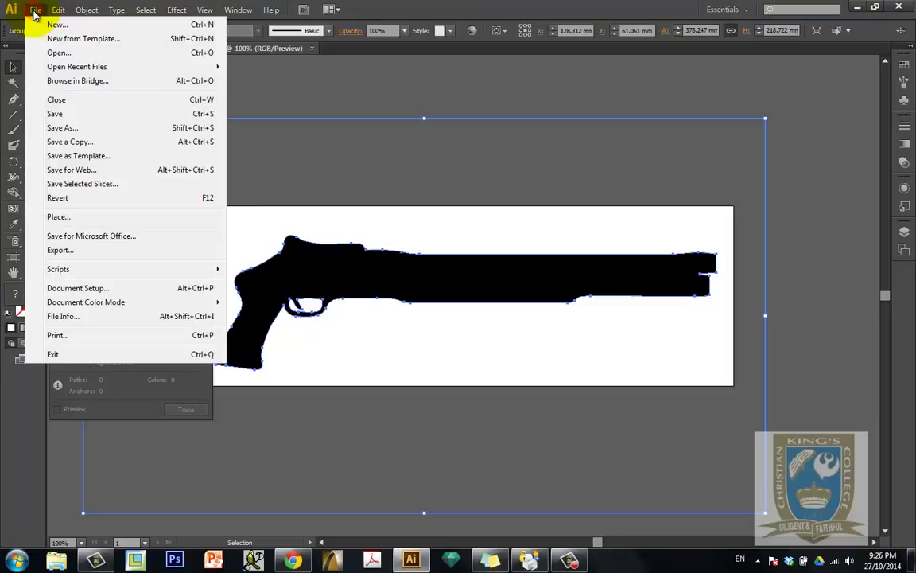
click(69, 129)
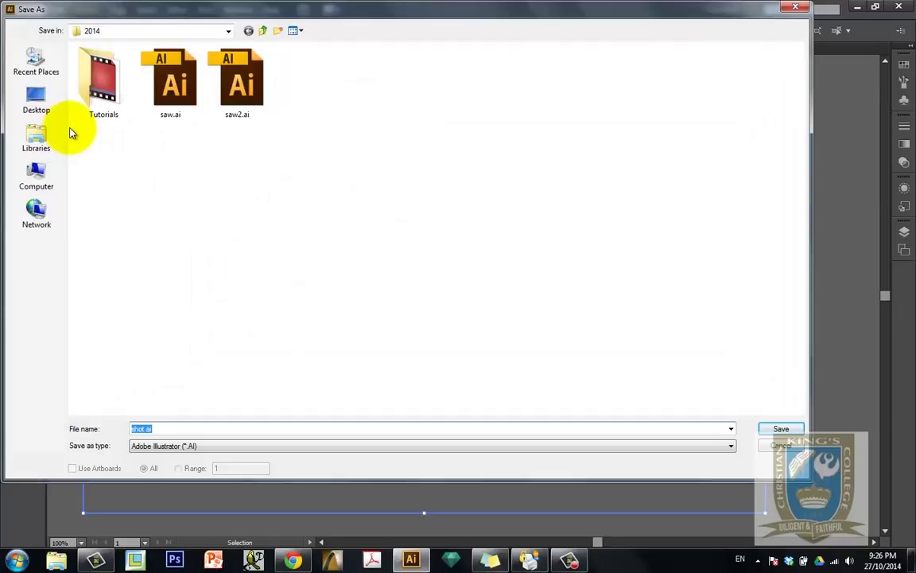
click(201, 446)
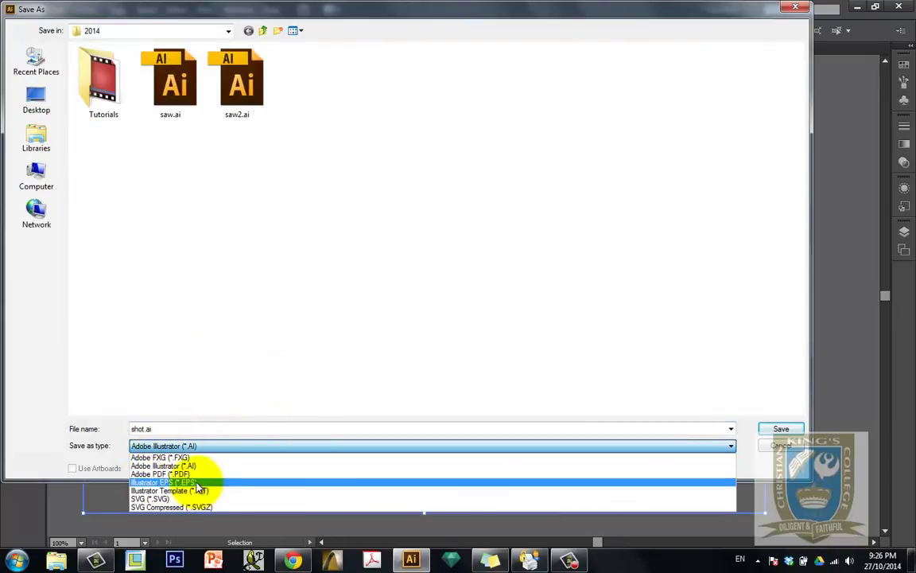
click(197, 483)
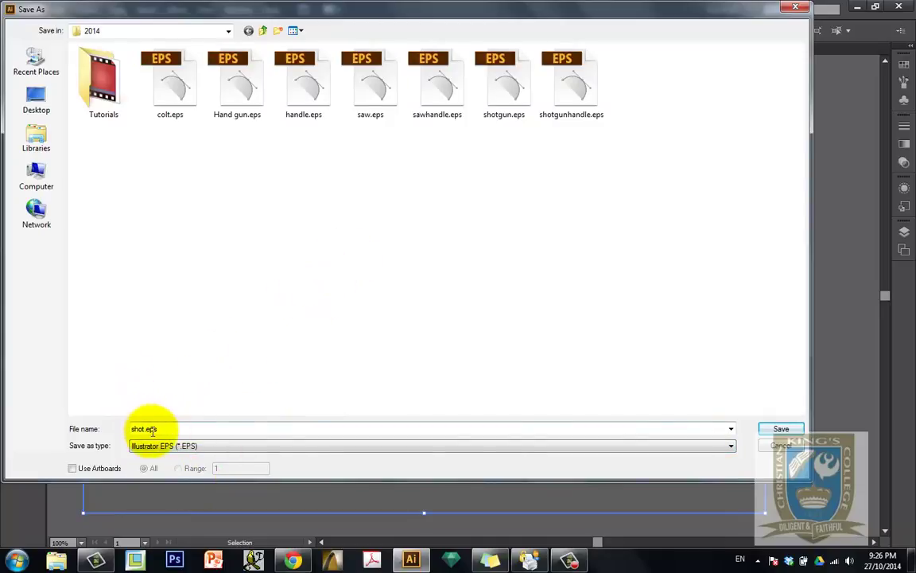
click(780, 430)
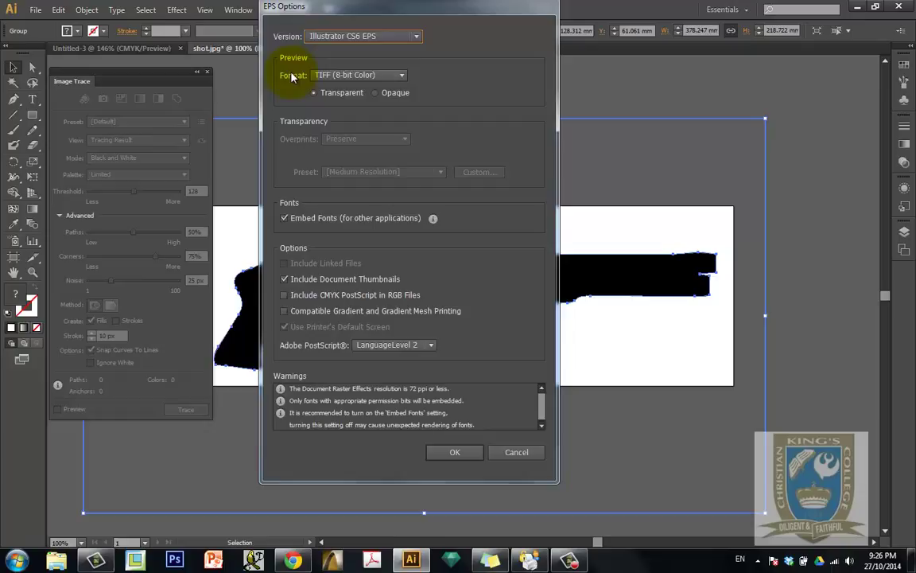
- Set EPS Preview to None and turn off Embed Fonts and document thumbnails
click(340, 75)
click(347, 90)
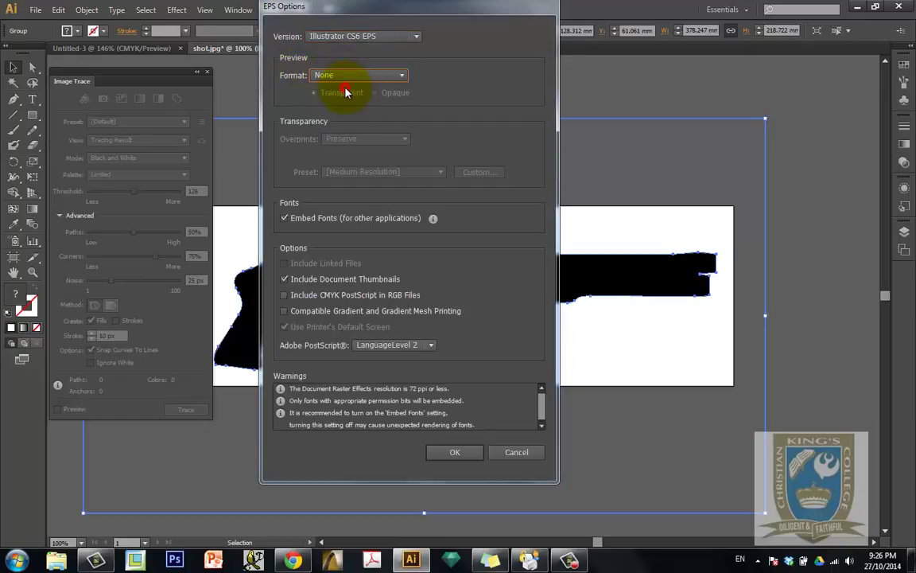
click(285, 219)
click(285, 279)
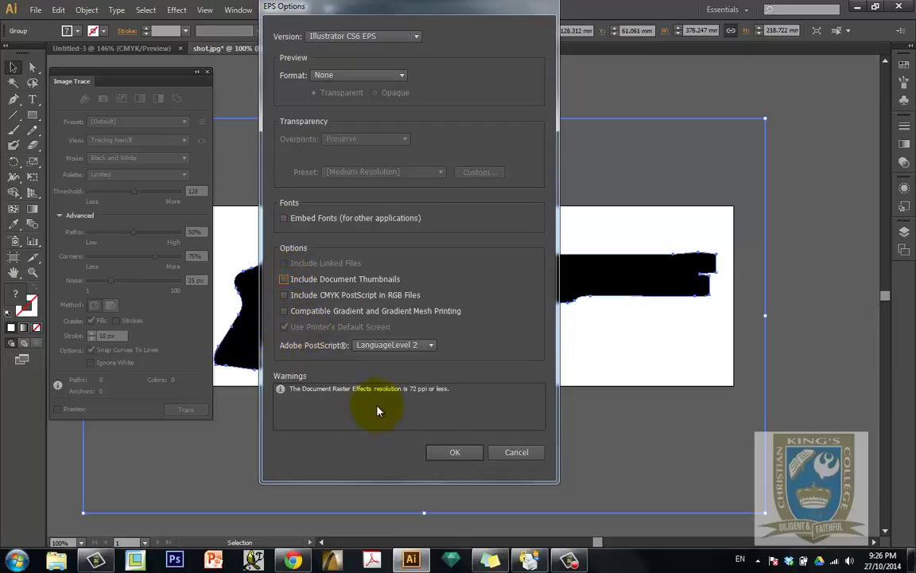
click(462, 453)
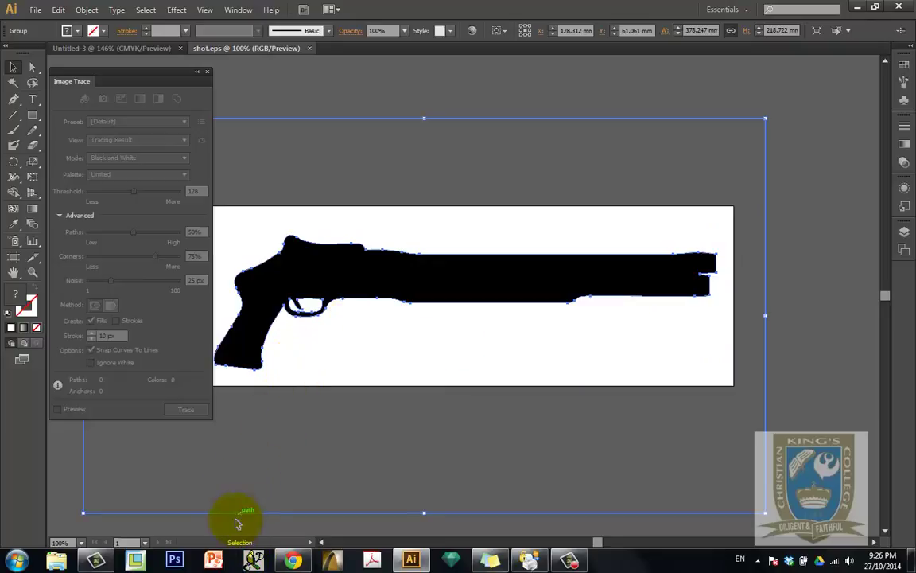
click(254, 561)
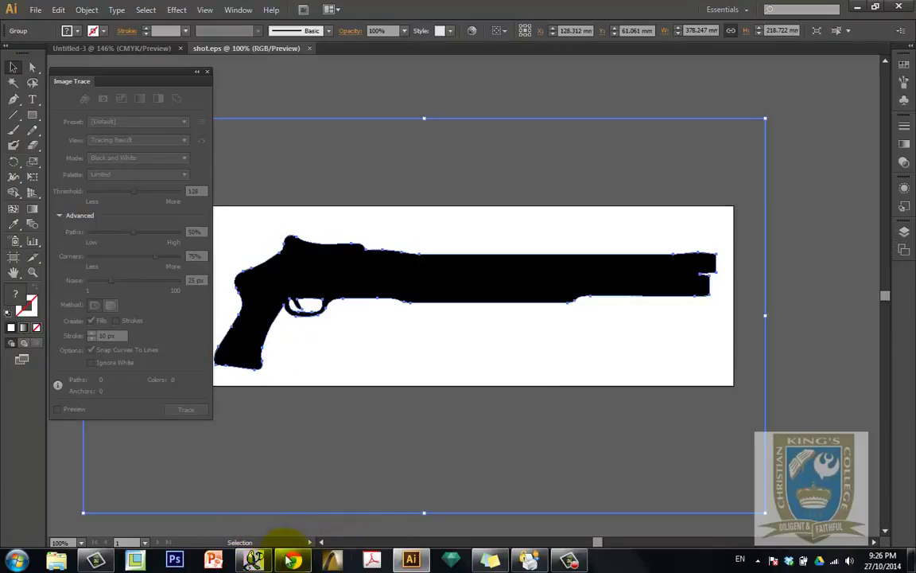
- Open shot.eps in VectorDraw, centre the gun outline on the page, then return to Illustrator
click(254, 560)
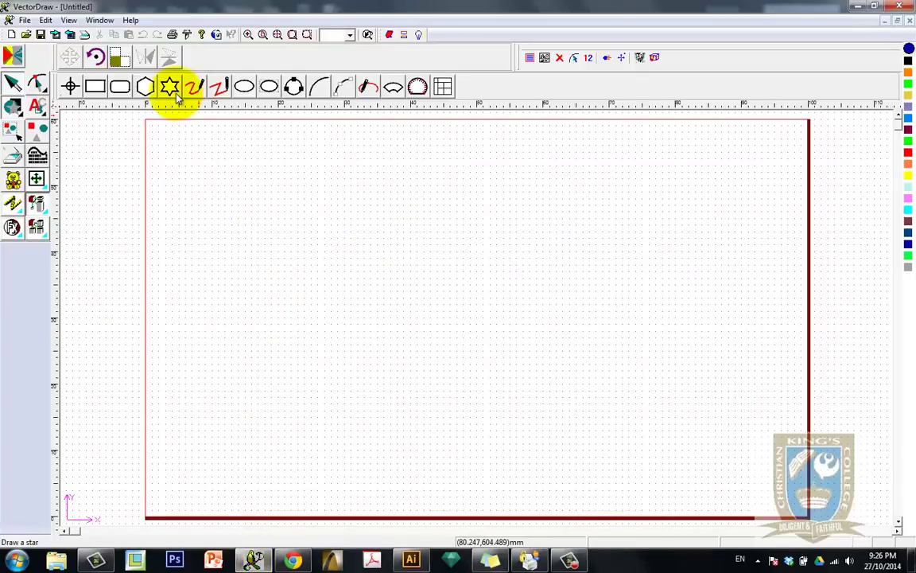
click(54, 35)
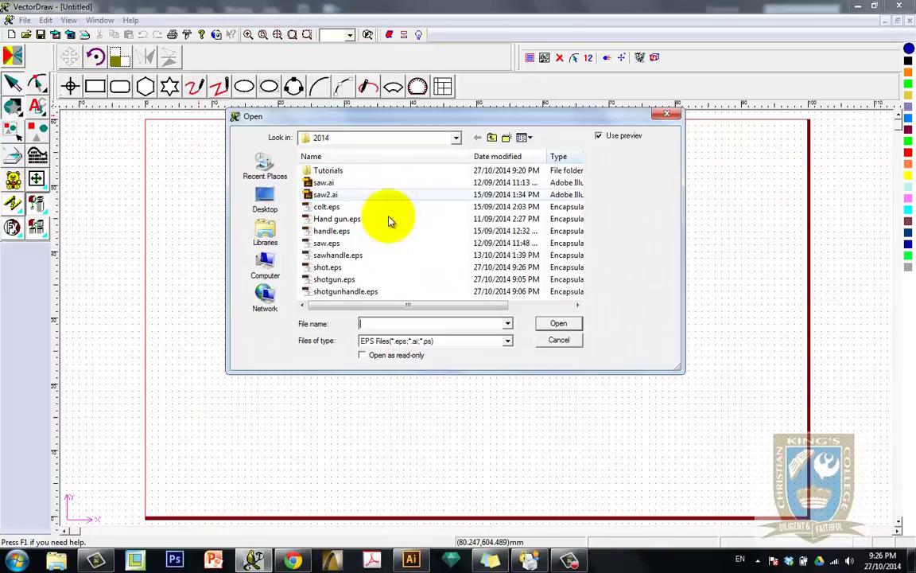
click(337, 268)
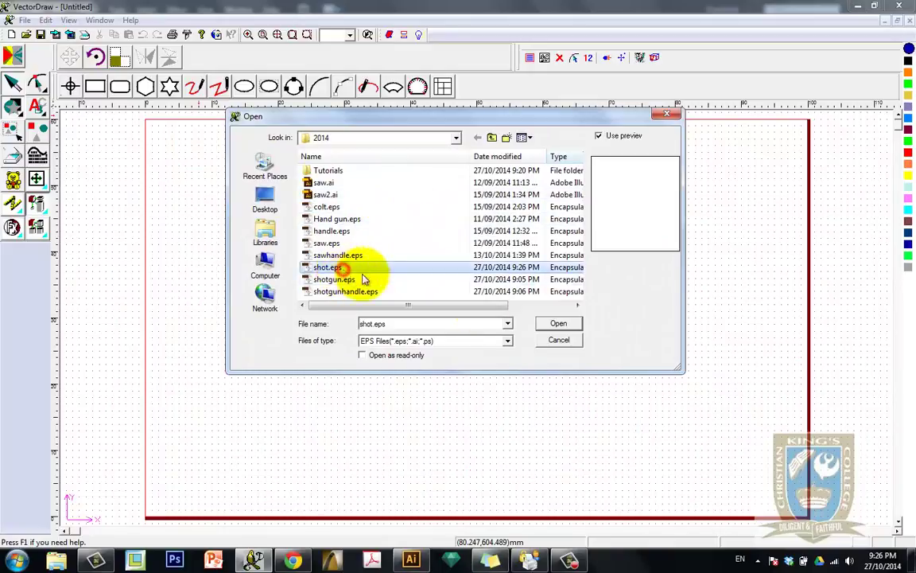
click(557, 323)
drag(110, 210, 221, 266)
drag(261, 233, 358, 380)
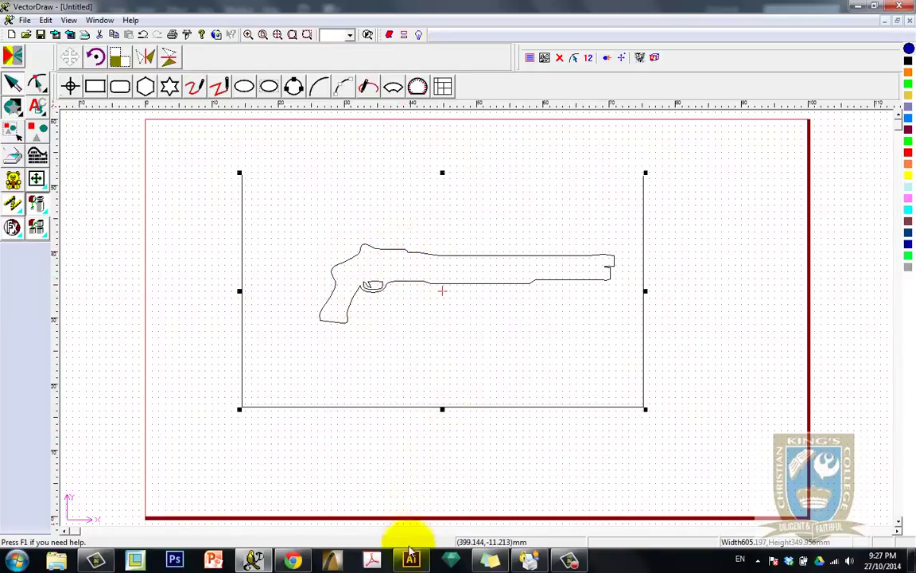
click(411, 555)
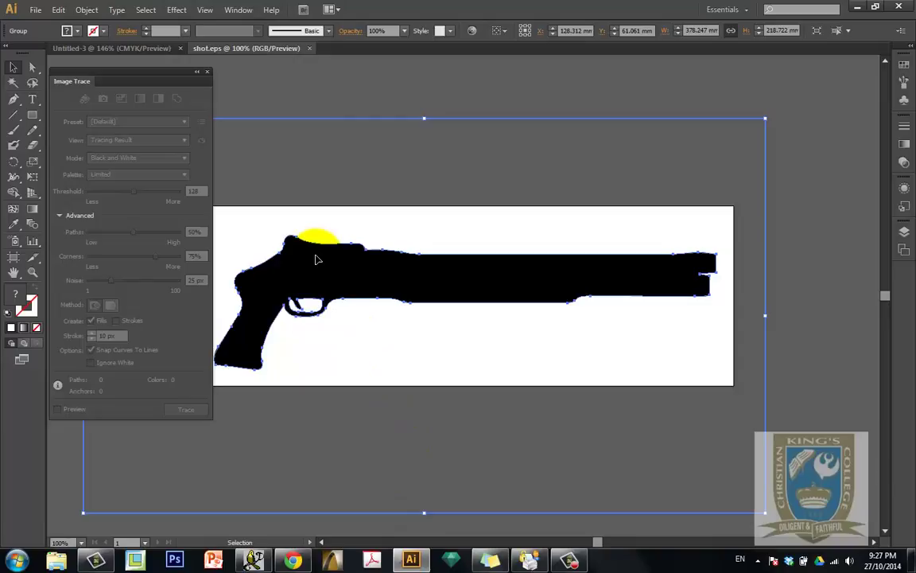
- Save the traced gun as Adobe Illustrator file 'shot handle.ai' with default Illustrator options
click(36, 11)
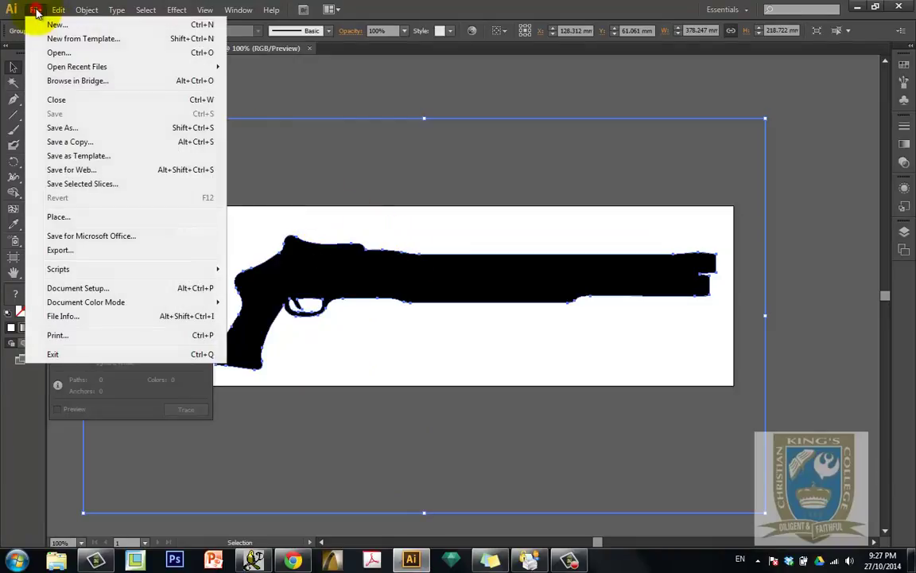
click(76, 127)
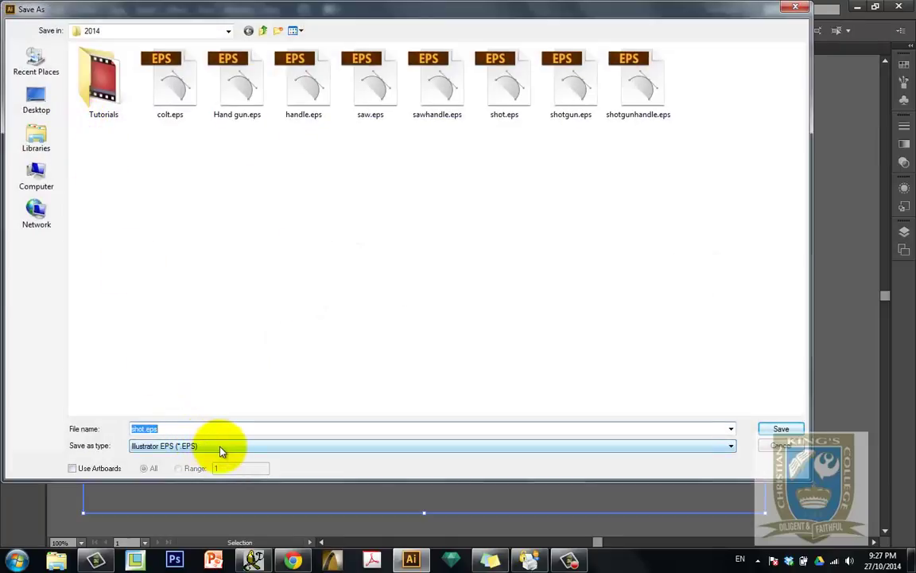
click(221, 450)
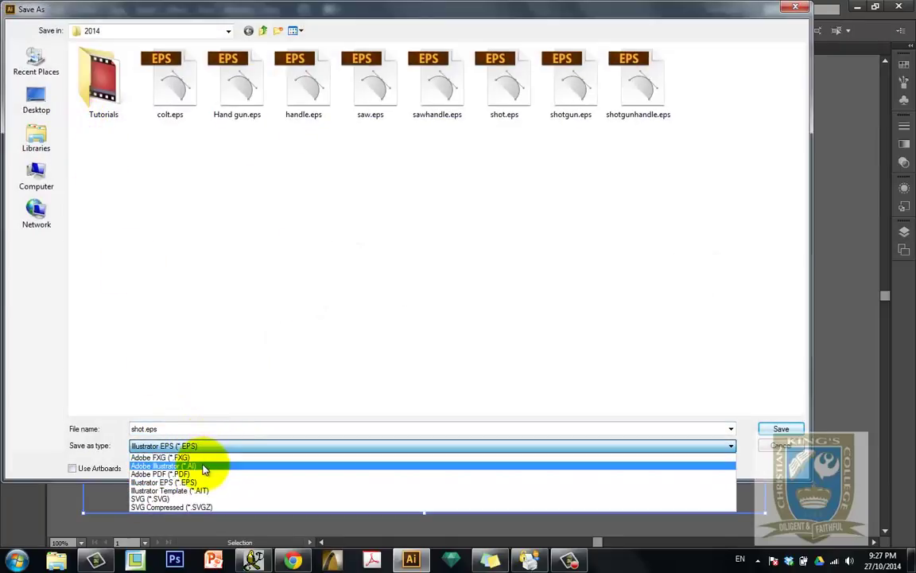
click(205, 466)
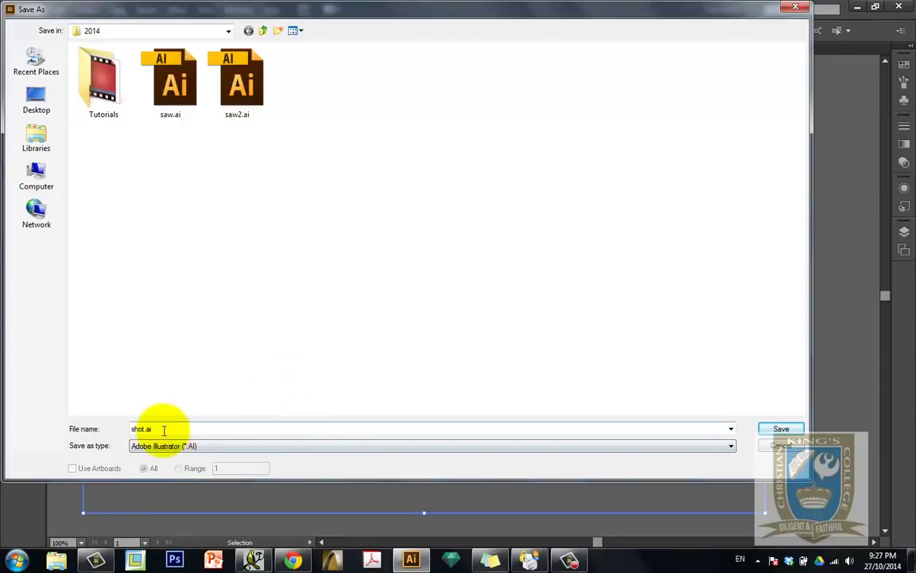
drag(164, 429, 120, 428)
text(shot handle)
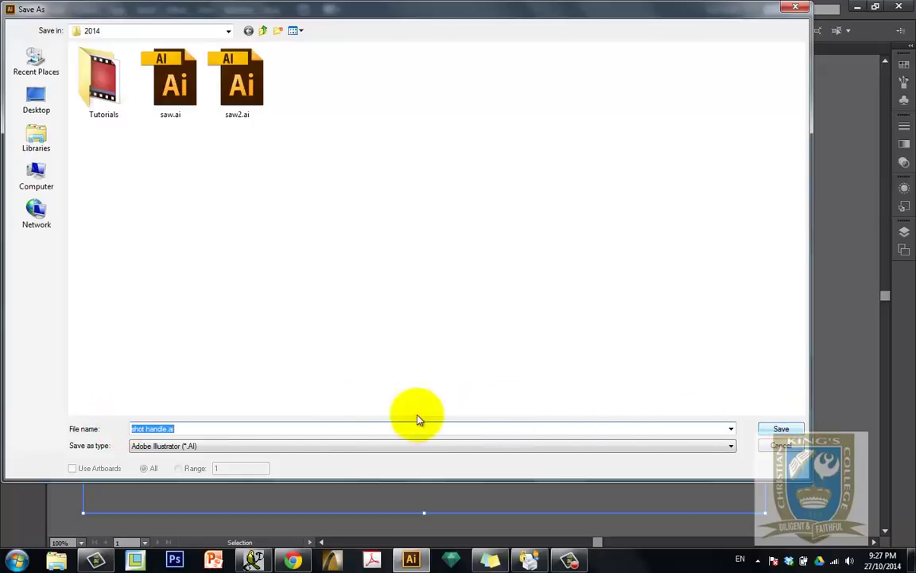
click(783, 429)
click(428, 268)
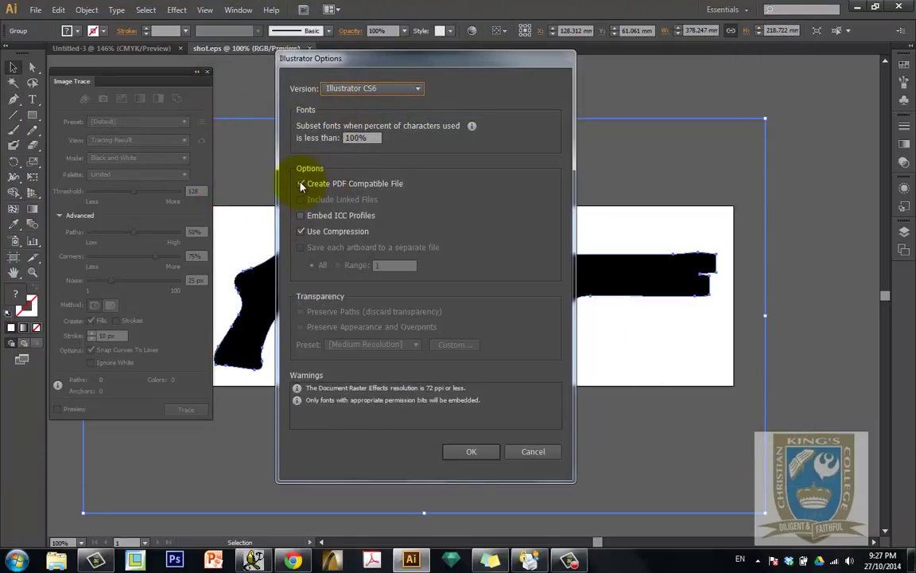
click(470, 451)
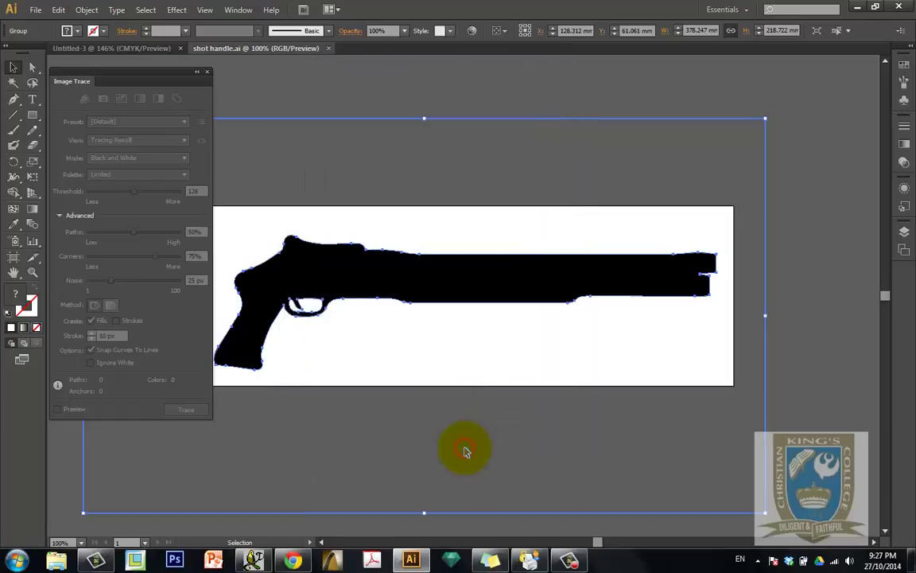
click(35, 10)
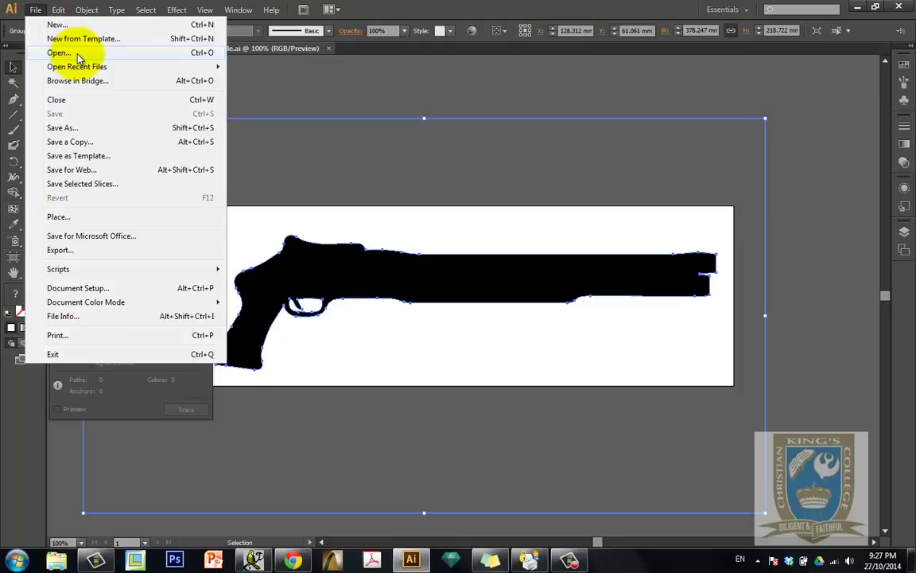
click(77, 53)
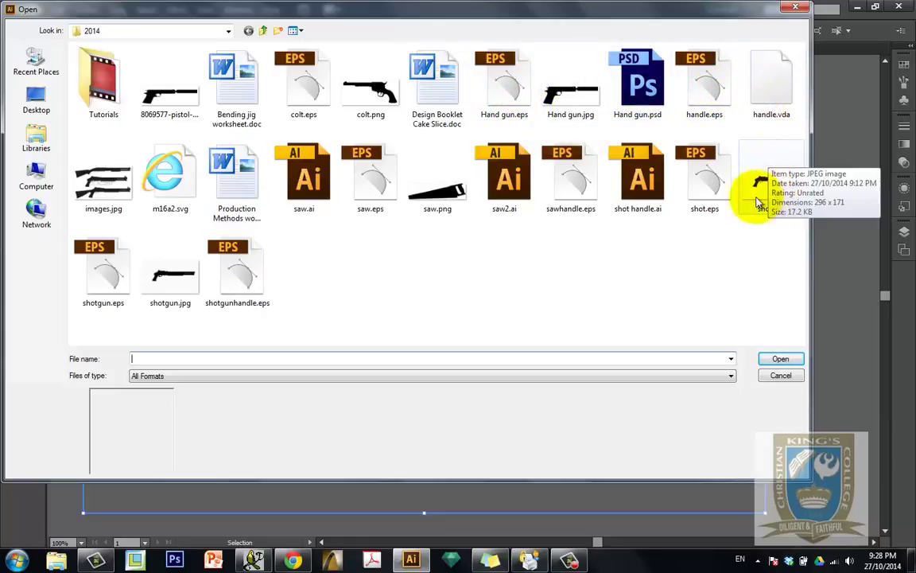
double_click(654, 189)
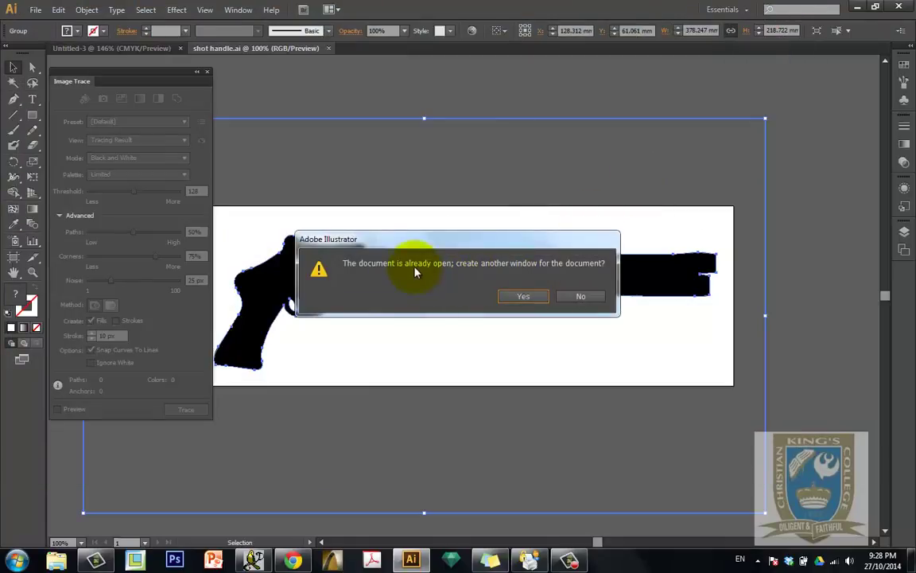
click(585, 301)
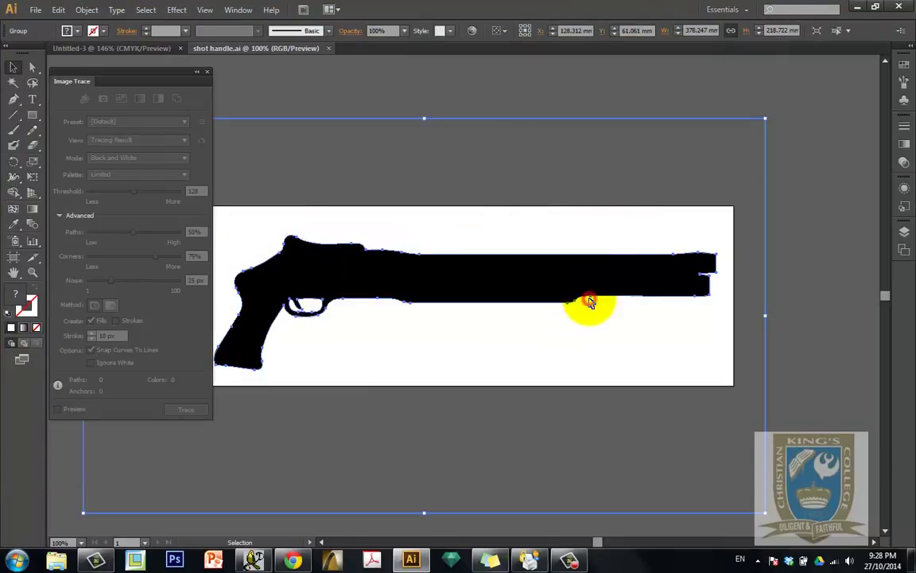
click(32, 72)
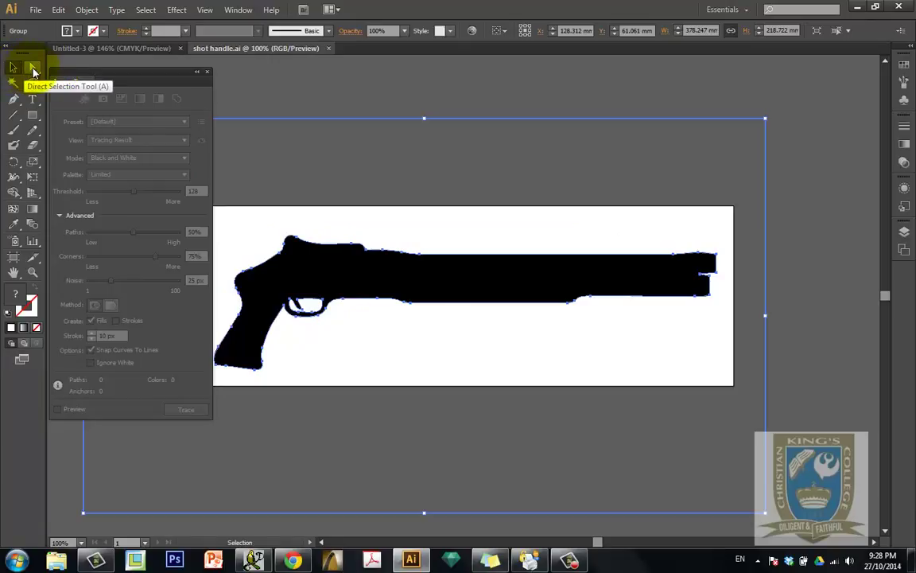
click(33, 72)
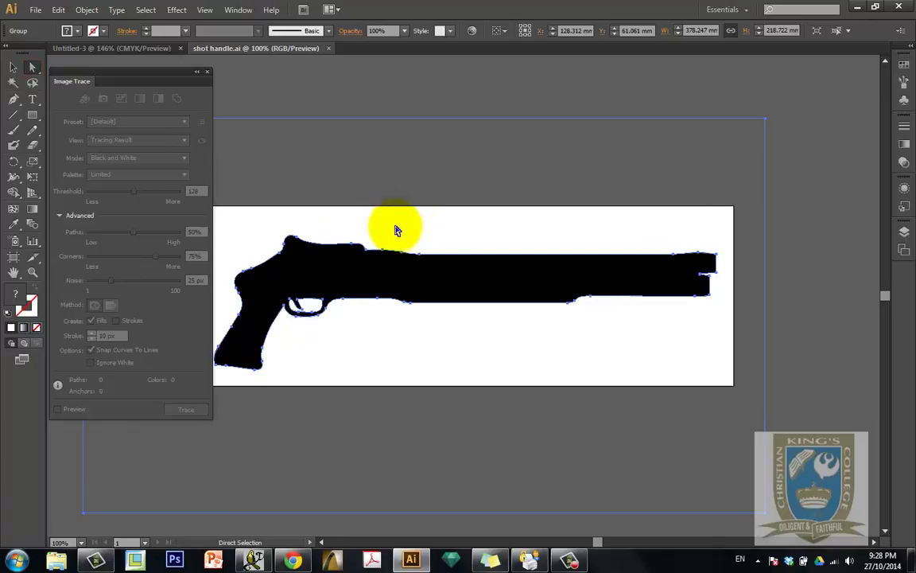
drag(393, 223, 747, 359)
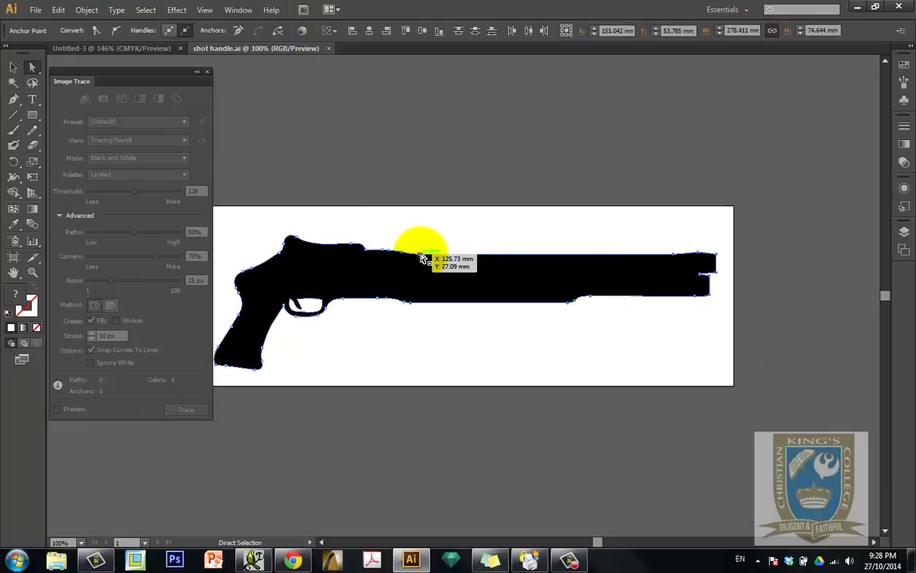
key(Delete)
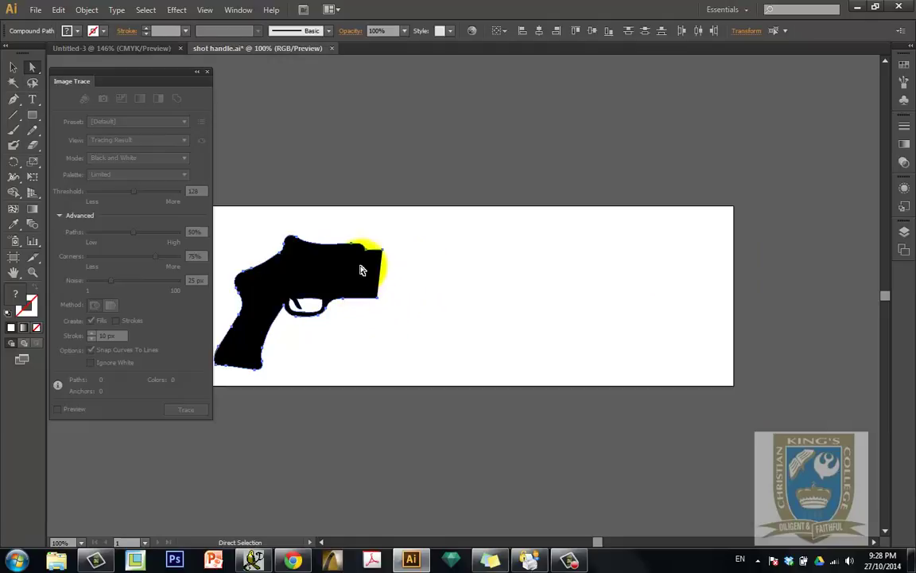
click(379, 300)
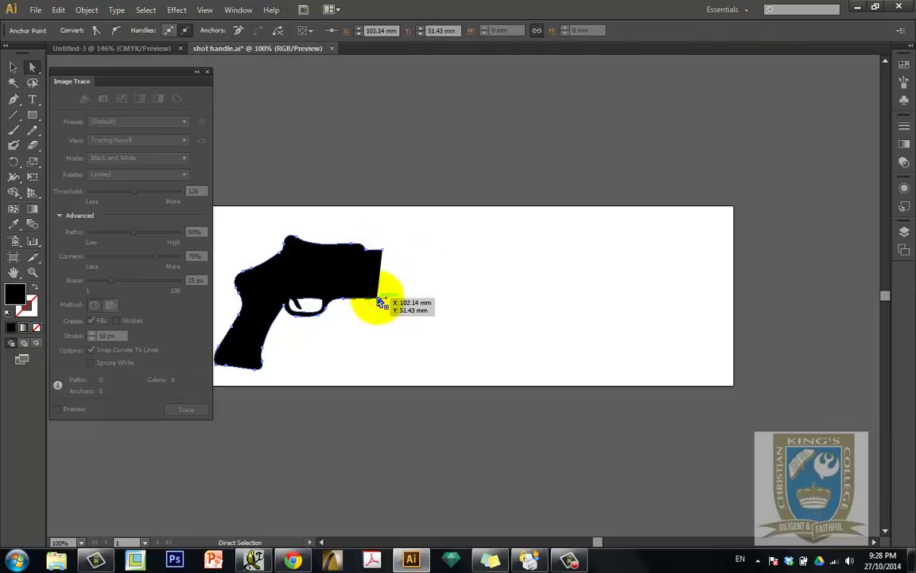
key(Delete)
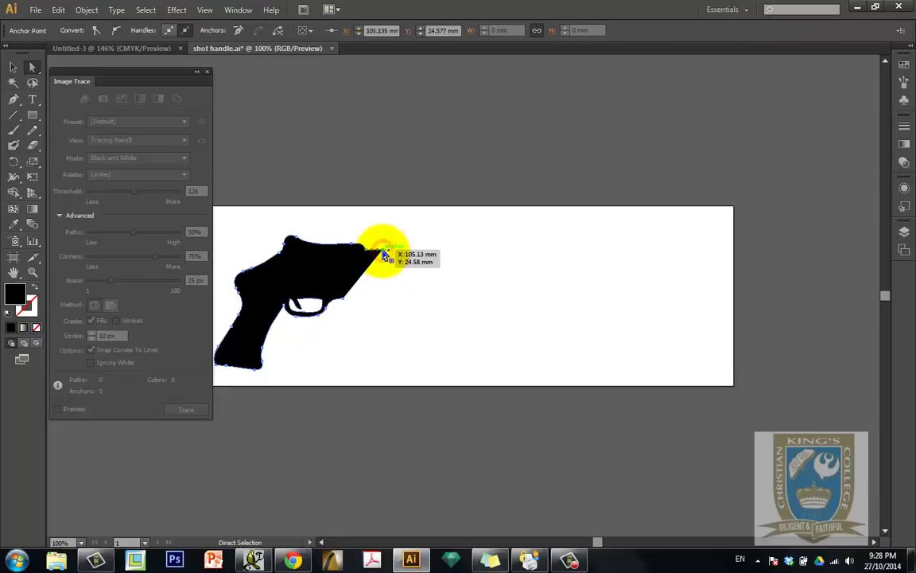
drag(384, 256, 370, 298)
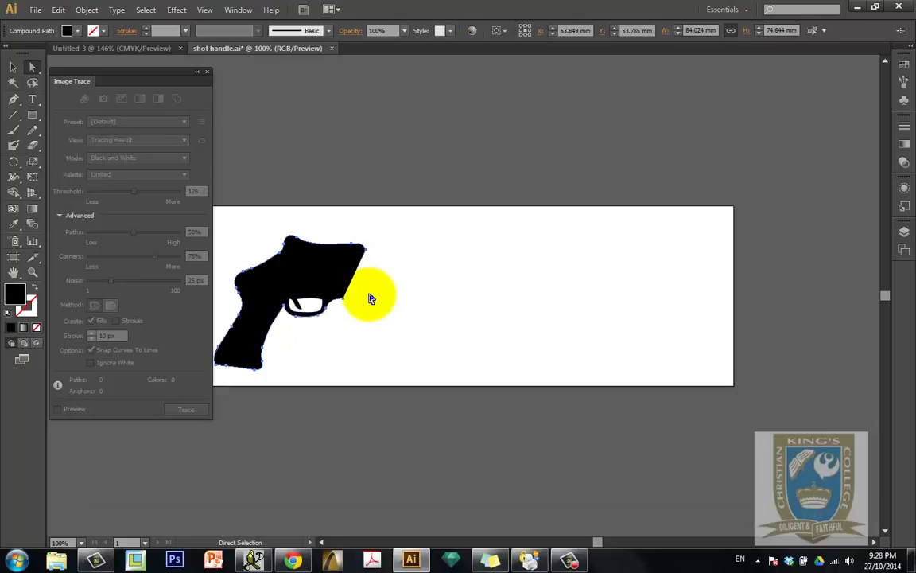
click(379, 250)
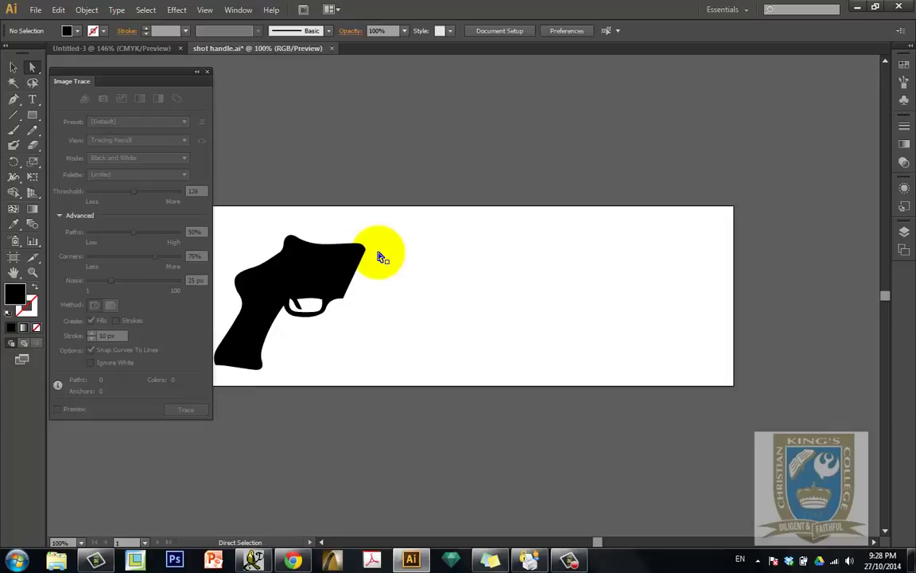
click(379, 252)
click(379, 252)
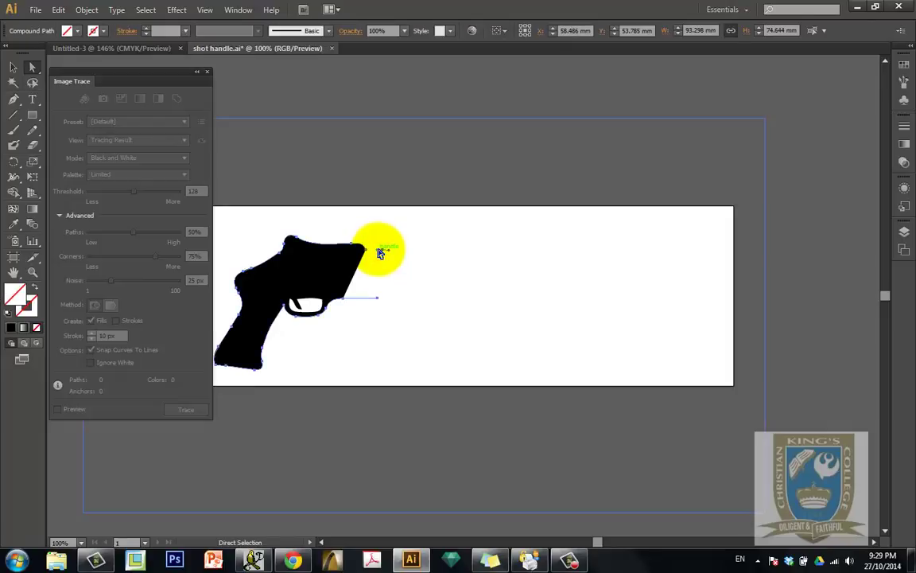
scroll(379, 250, up, 1)
scroll(379, 251, down, 1)
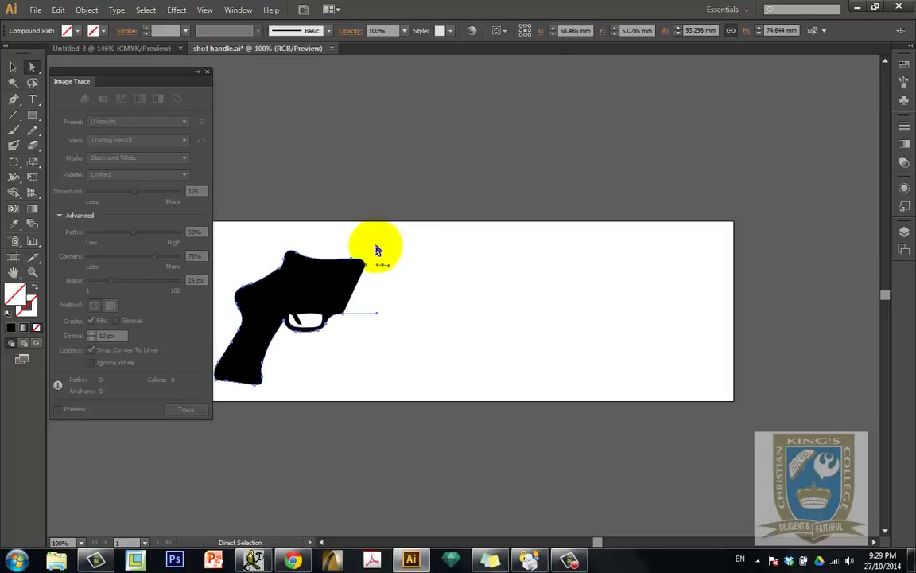
drag(378, 250, 404, 292)
click(404, 292)
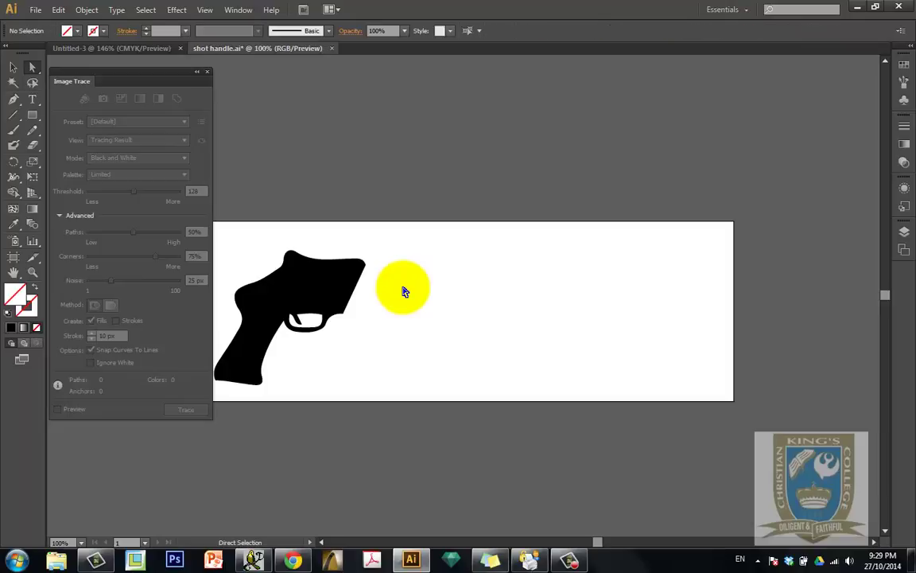
click(362, 315)
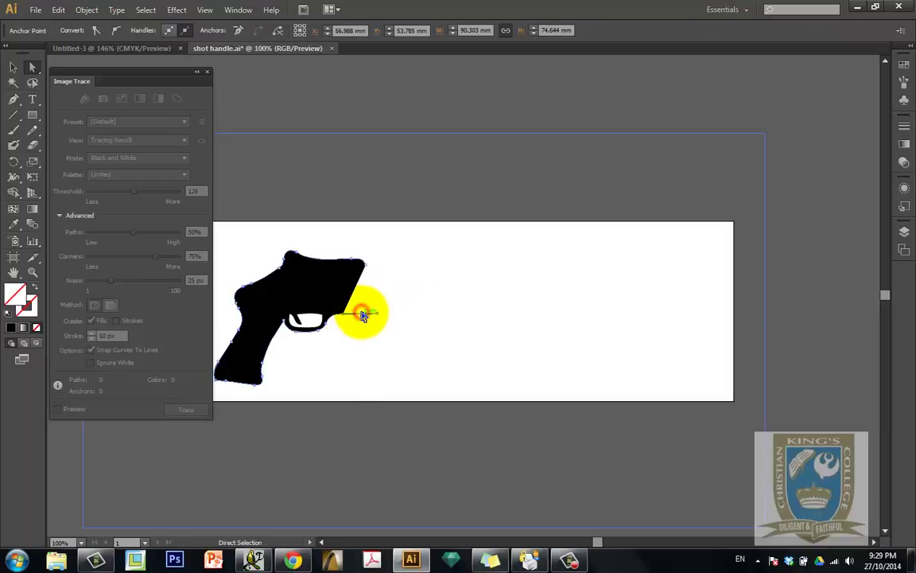
click(363, 316)
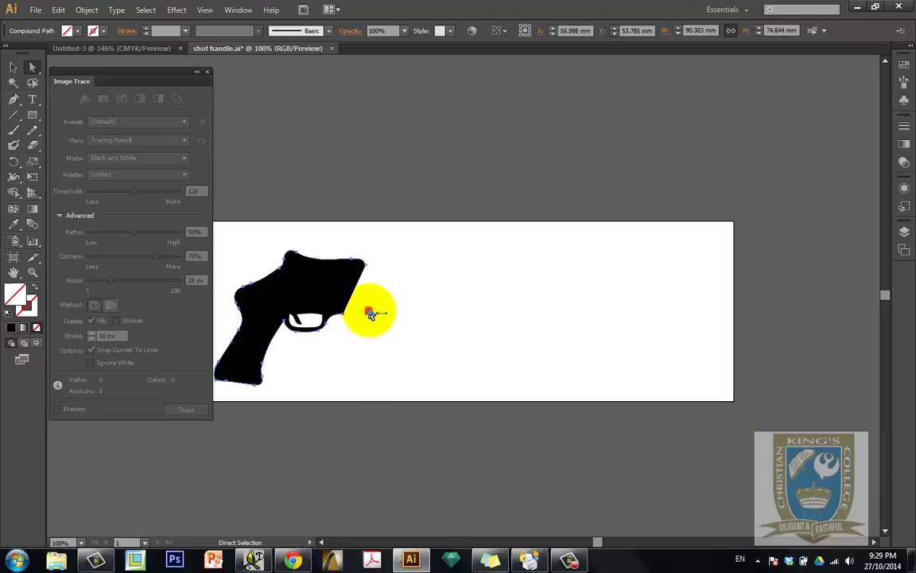
click(384, 321)
drag(366, 294, 400, 343)
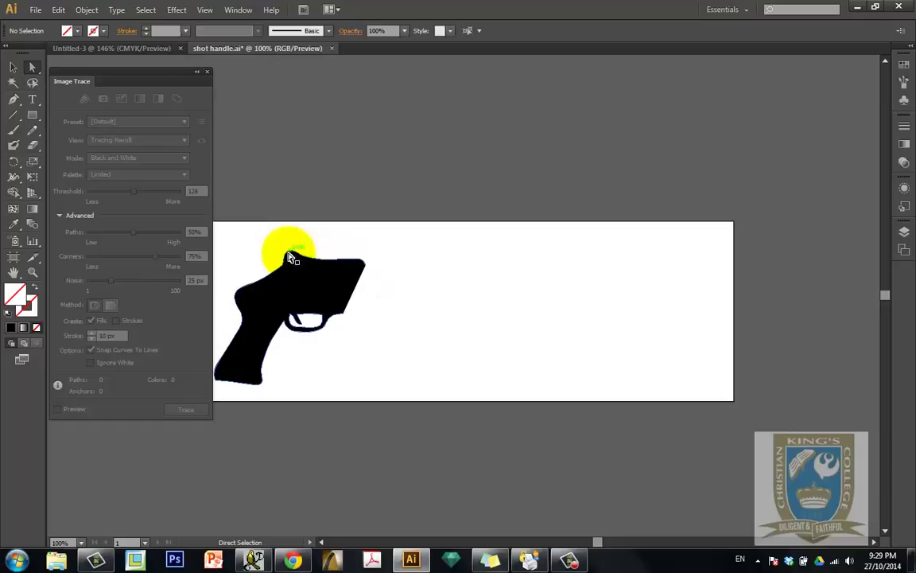
- Select the grip silhouette as one solid compound path measuring 84.024 × 74.644 mm
scroll(294, 340, down, 1)
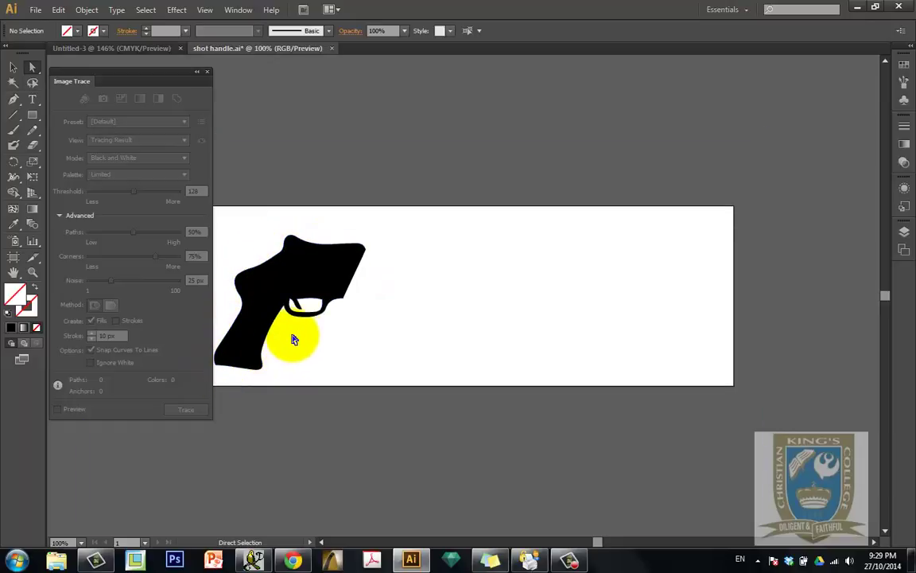
click(352, 260)
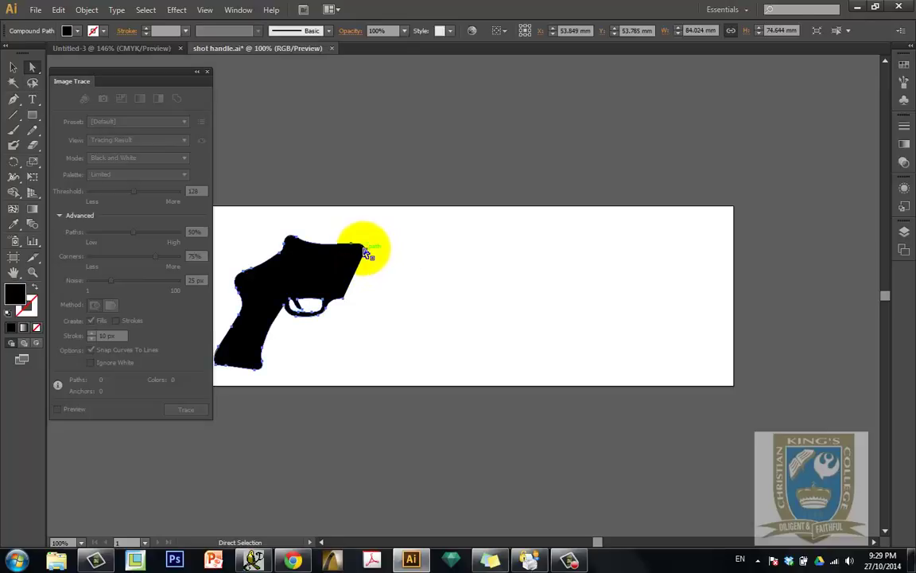
click(367, 254)
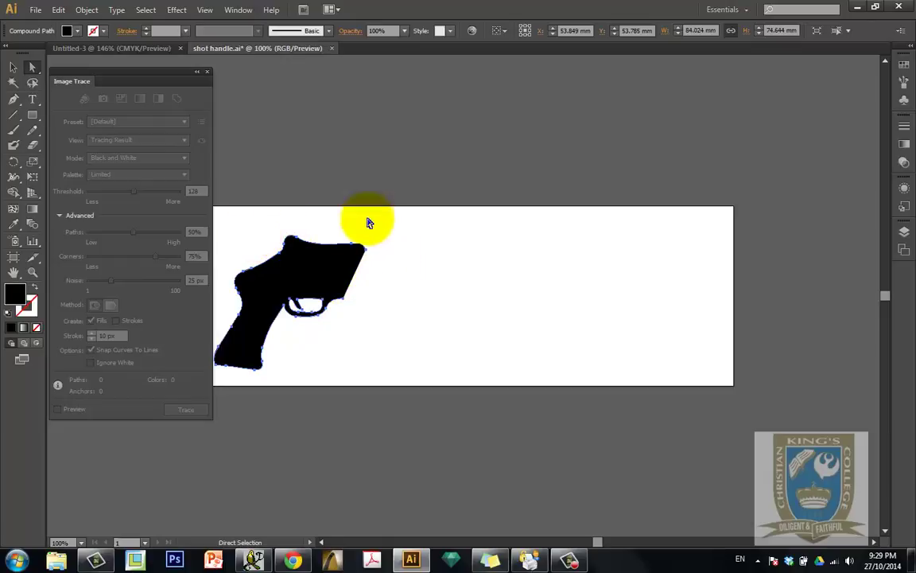
click(13, 69)
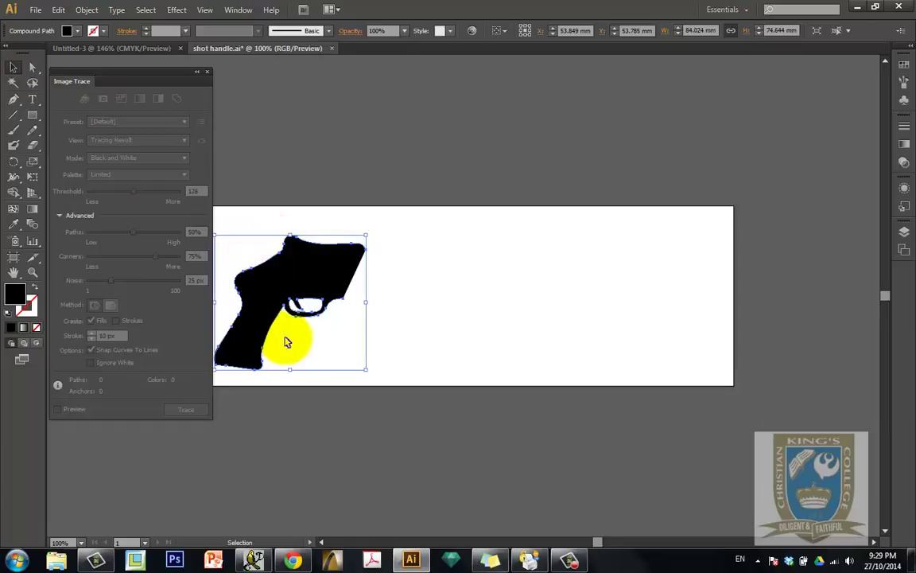
- Rasterize the grip to an embedded RGB image at High (300 ppi) with a white background
click(87, 10)
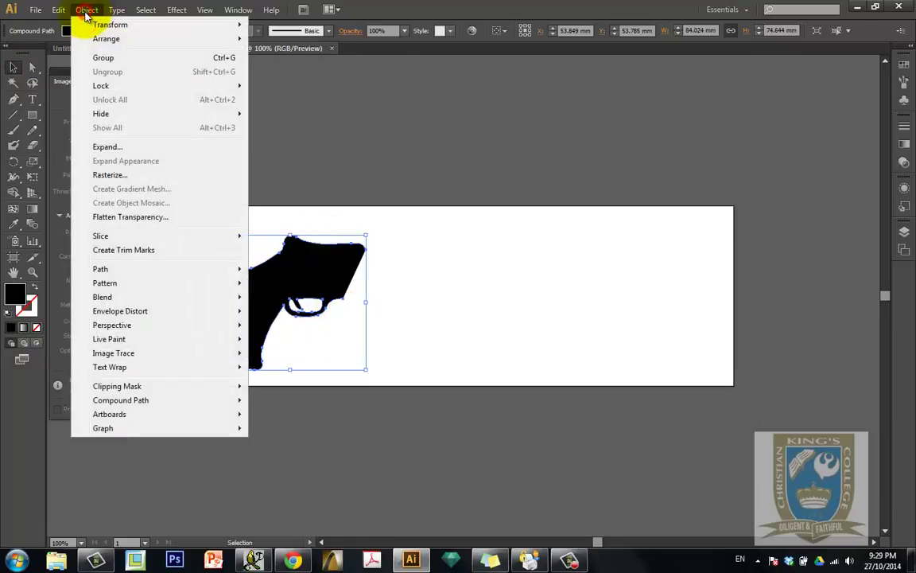
click(127, 175)
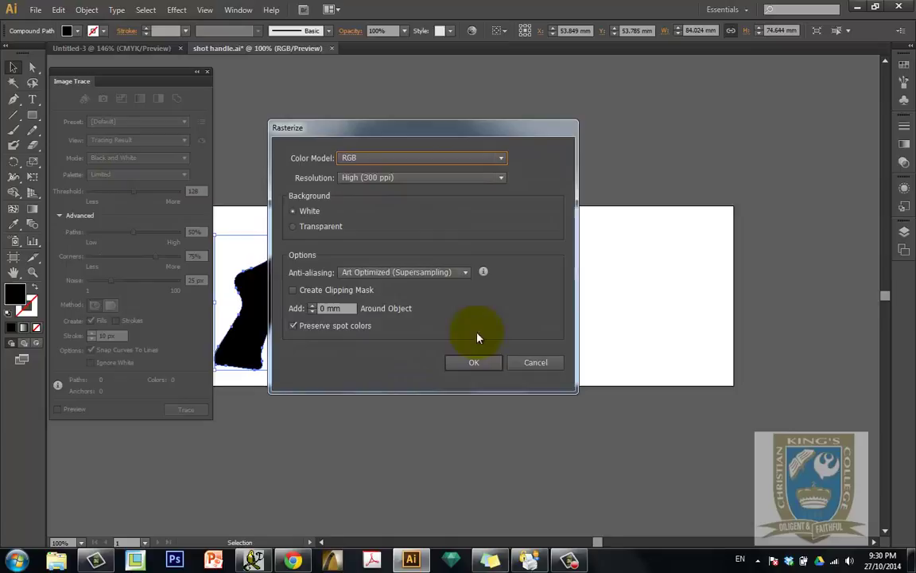
click(484, 367)
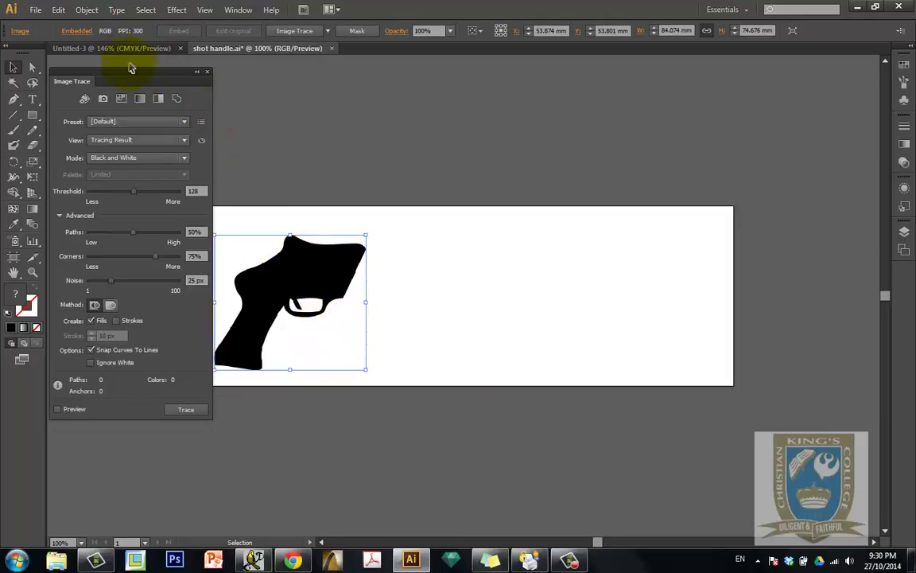
- Image-trace the rasterized grip with Ignore White on, then expand it into a grouped vector outline
click(90, 12)
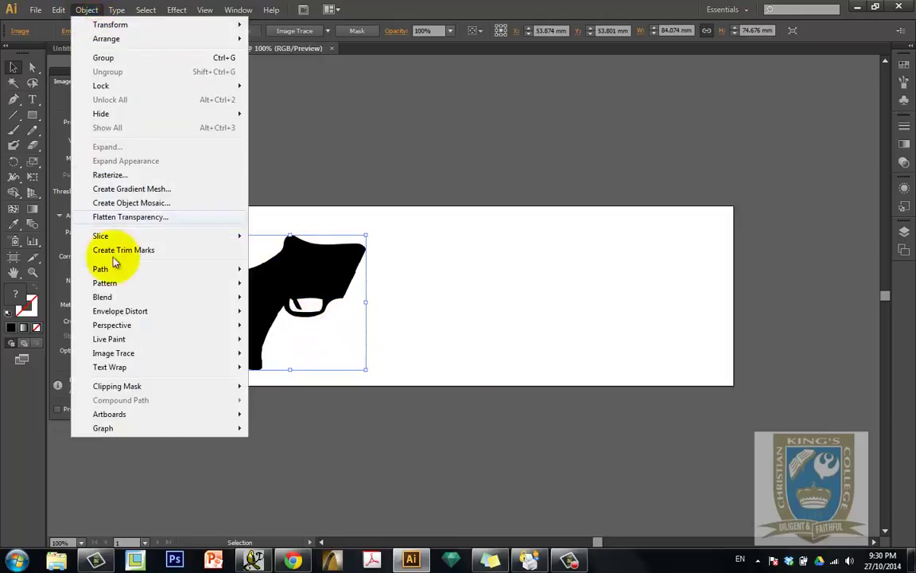
mouse_move(129, 357)
click(276, 353)
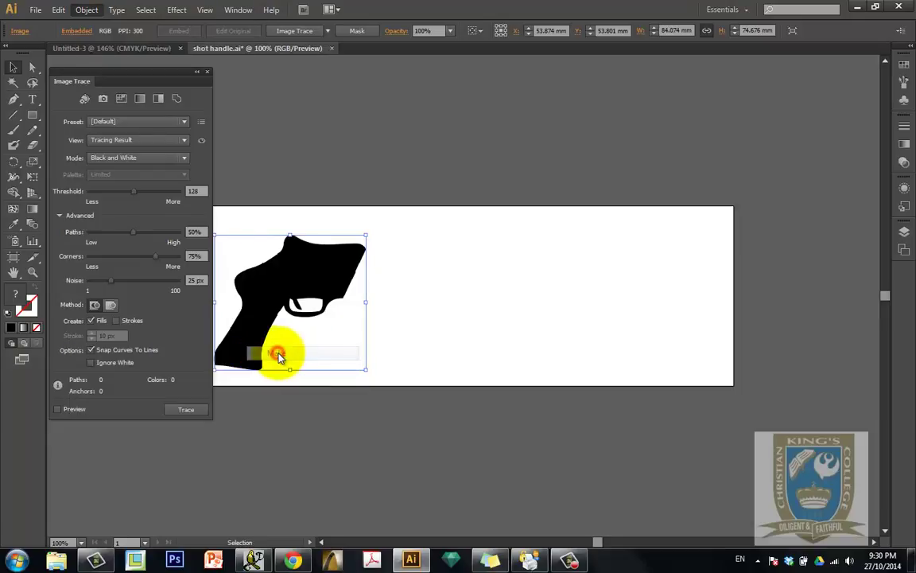
click(91, 362)
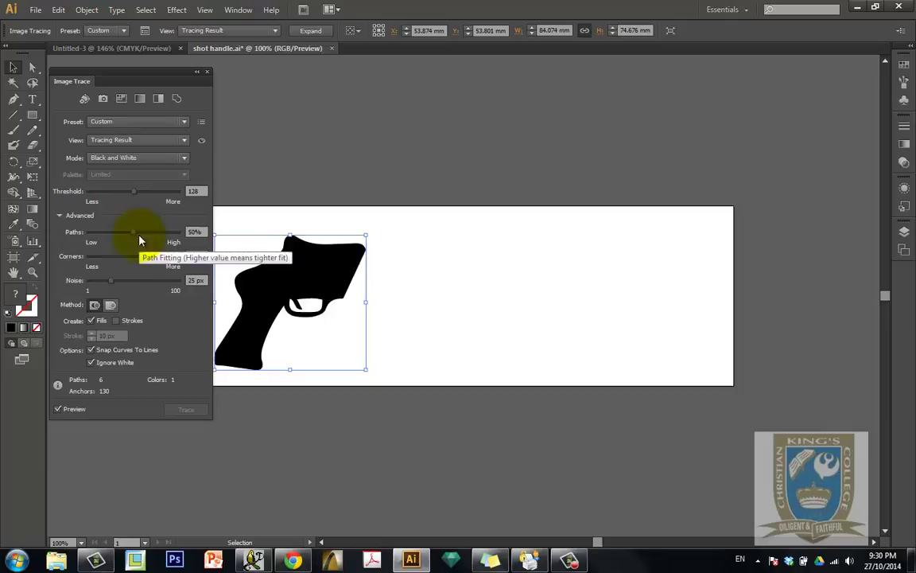
click(313, 32)
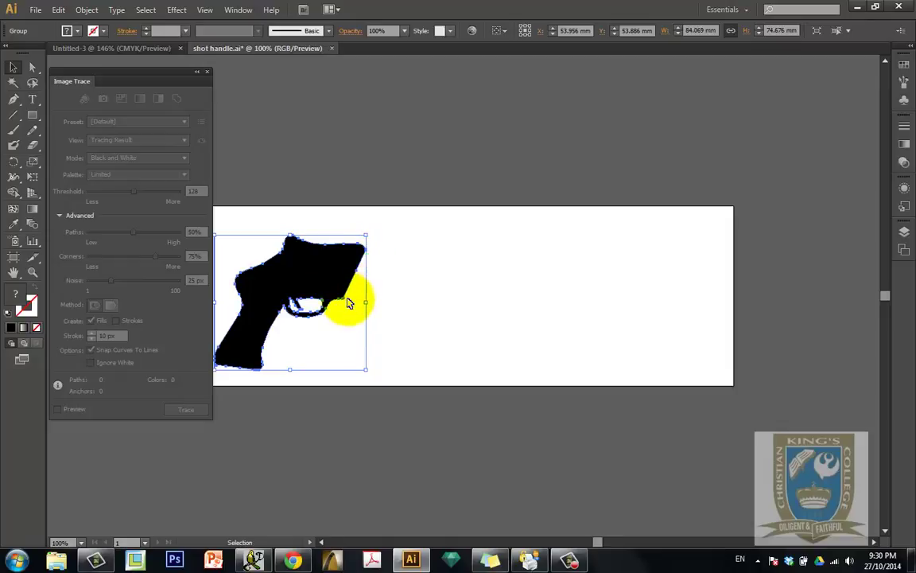
- Save the grip as shot handle.eps in Illustrator EPS format with the preview set to None
click(37, 11)
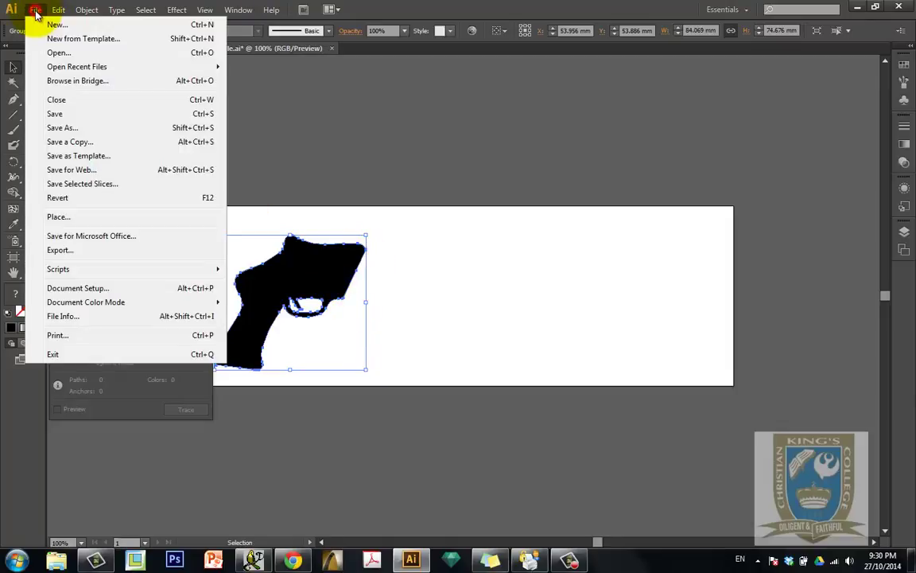
click(68, 129)
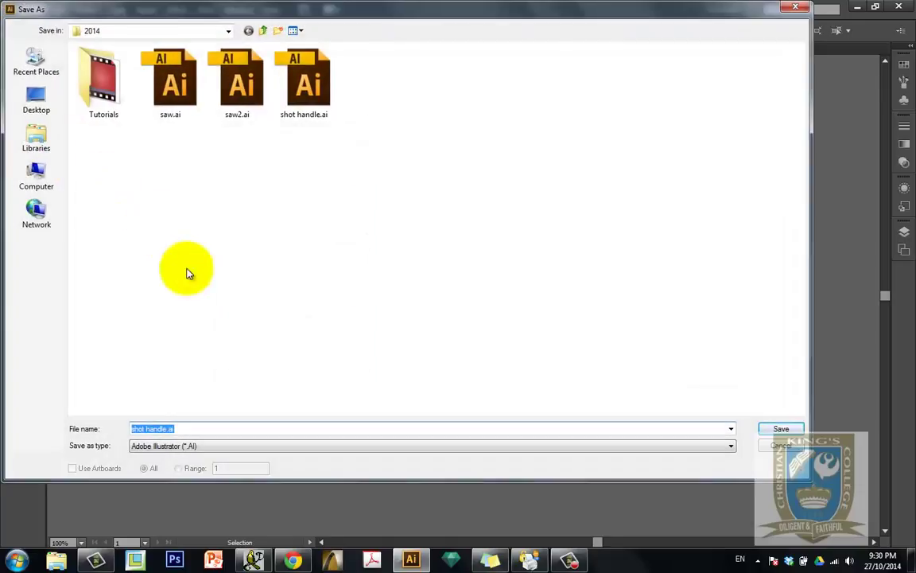
click(206, 445)
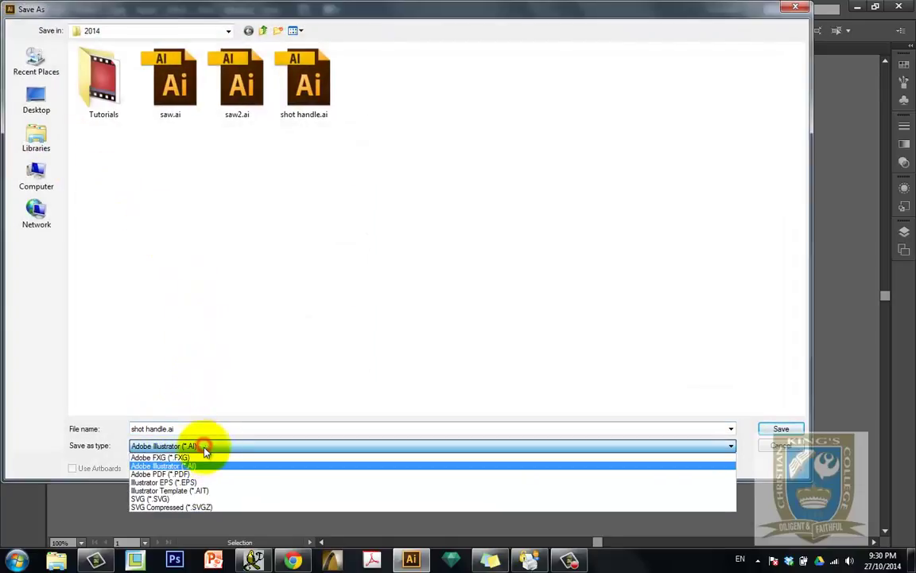
click(199, 483)
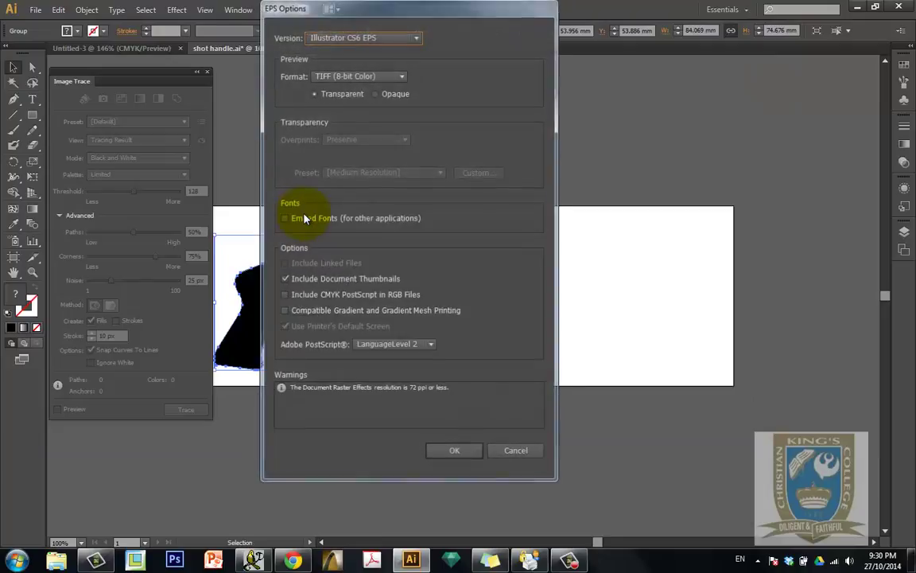
click(365, 76)
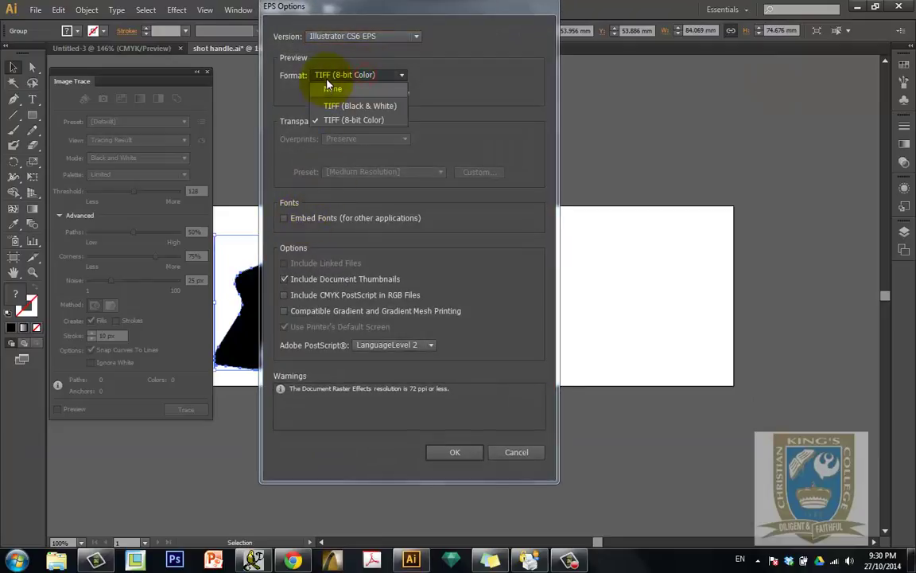
click(330, 88)
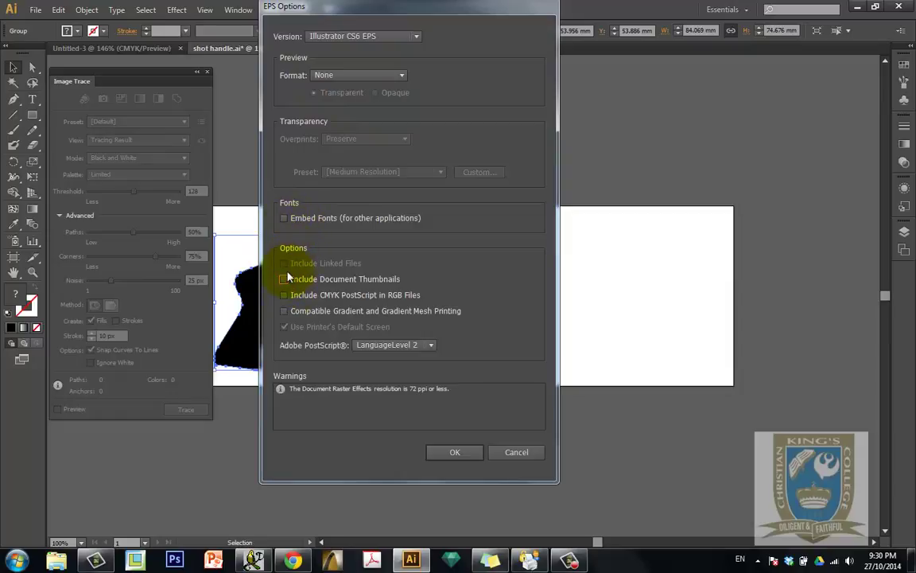
click(460, 455)
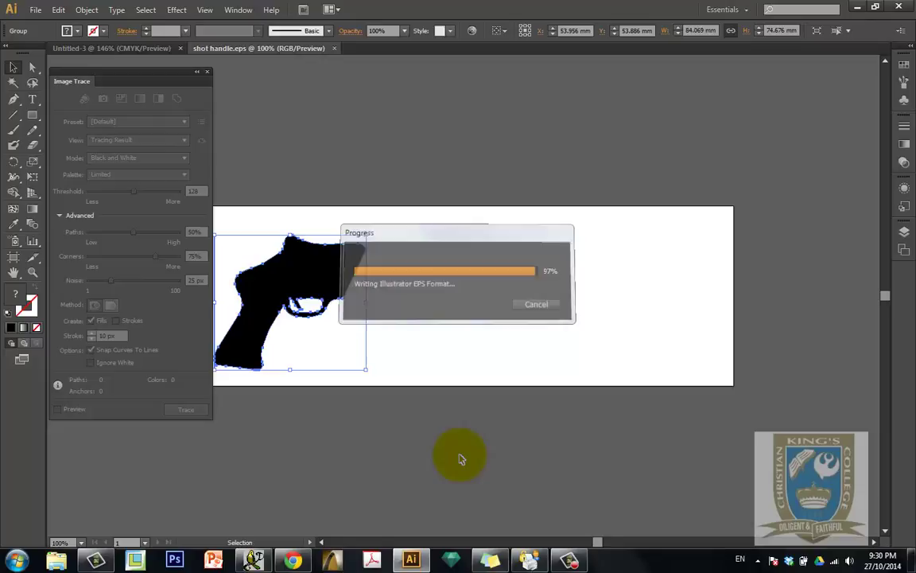
- In a new VectorDraw drawing, import shot handle.eps and drag the grip outline to the page centre
click(255, 560)
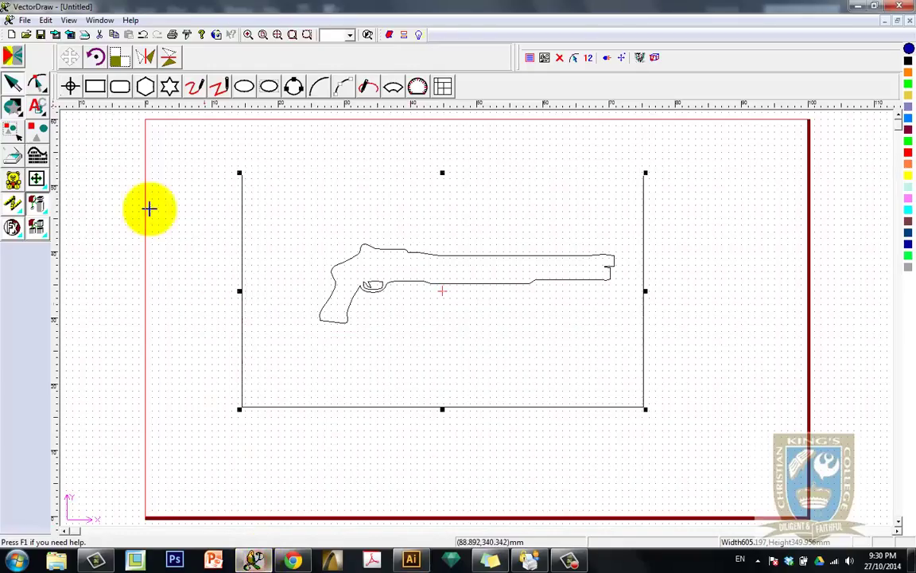
click(11, 35)
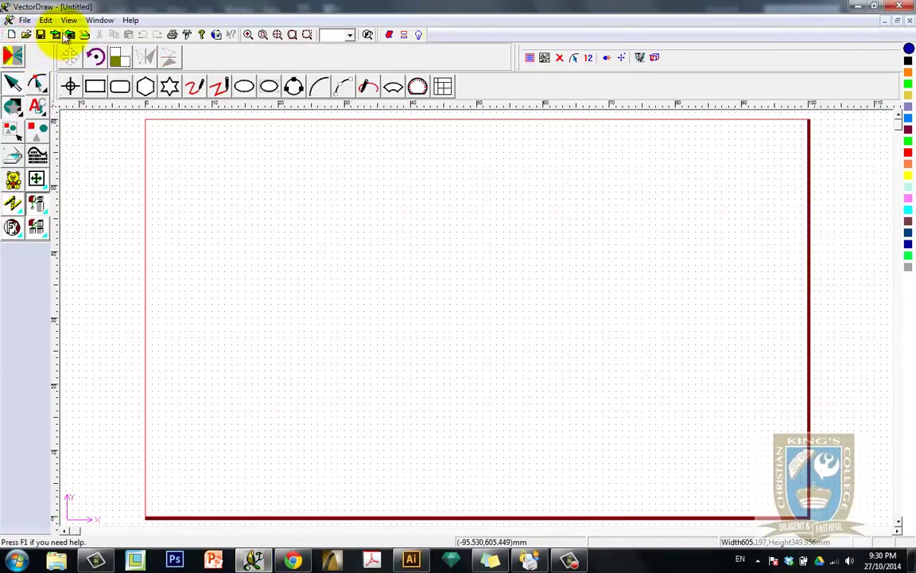
click(57, 35)
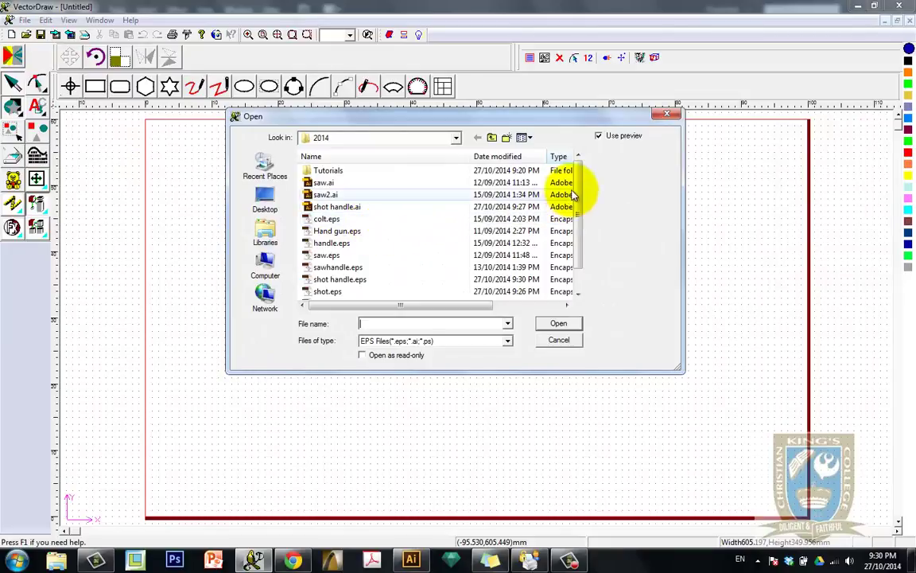
drag(578, 194, 578, 203)
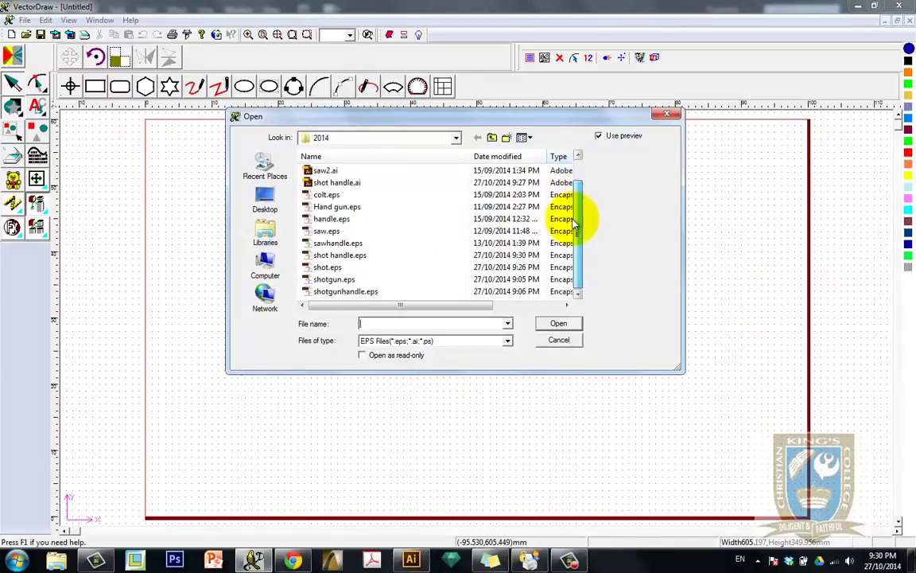
double_click(378, 255)
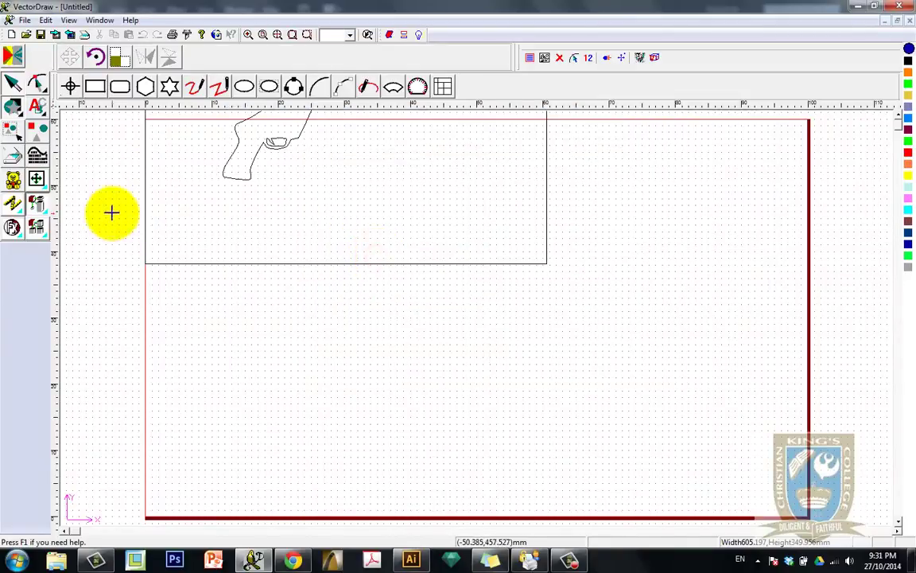
click(111, 211)
drag(243, 225, 334, 407)
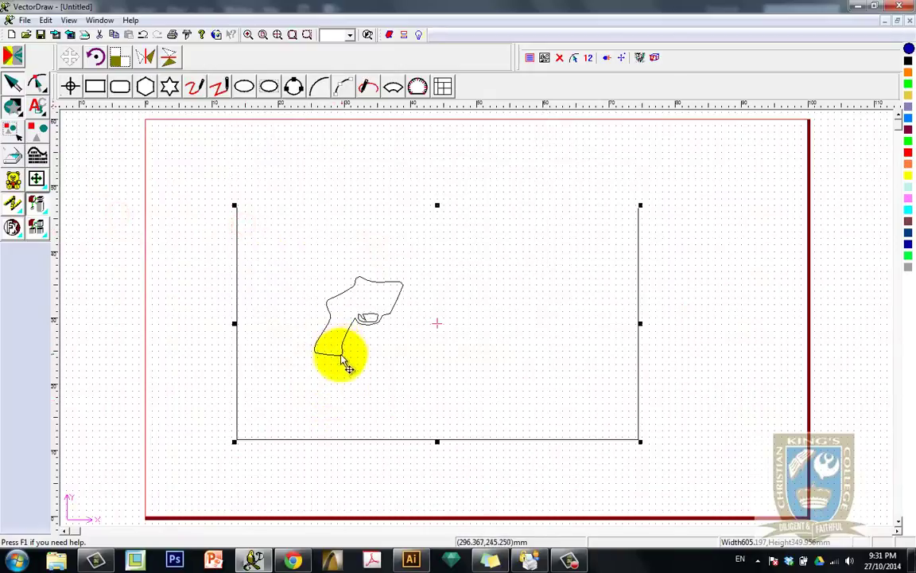